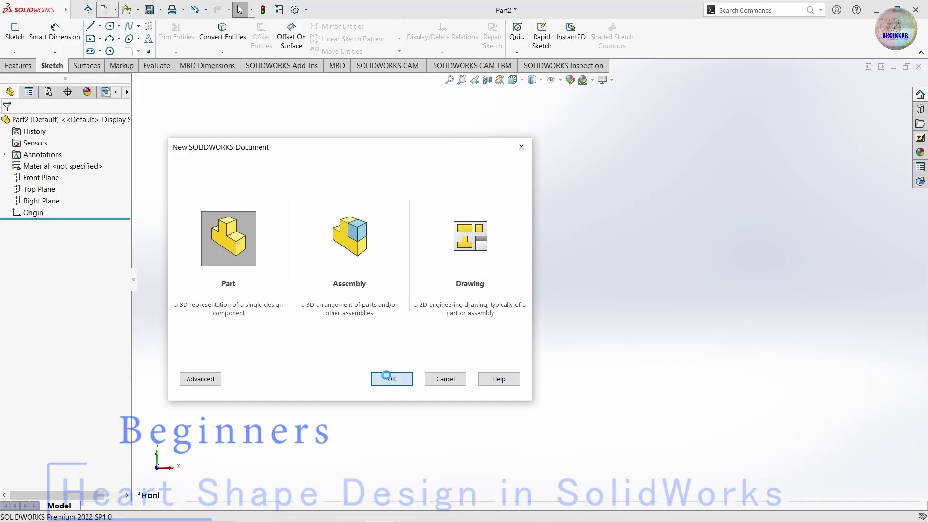
- Create a new blank SOLIDWORKS part document
{"action": "left_click", "coordinate": [387, 376]}
- Start a Front Plane sketch and draw a horizontal centerline
{"action": "left_click", "coordinate": [46, 178]}
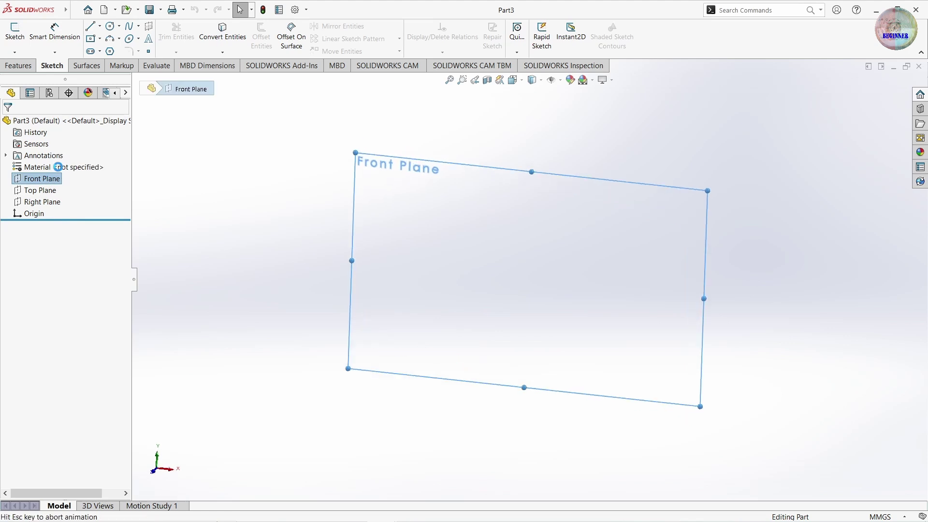
{"action": "left_click", "coordinate": [100, 27]}
{"action": "left_click", "coordinate": [104, 49]}
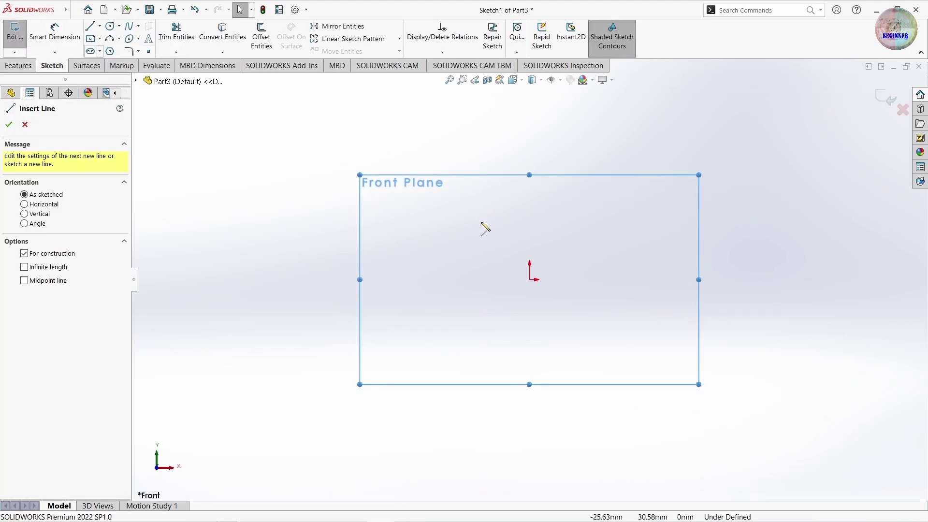
{"action": "left_click", "coordinate": [463, 206]}
{"action": "left_click", "coordinate": [590, 206]}
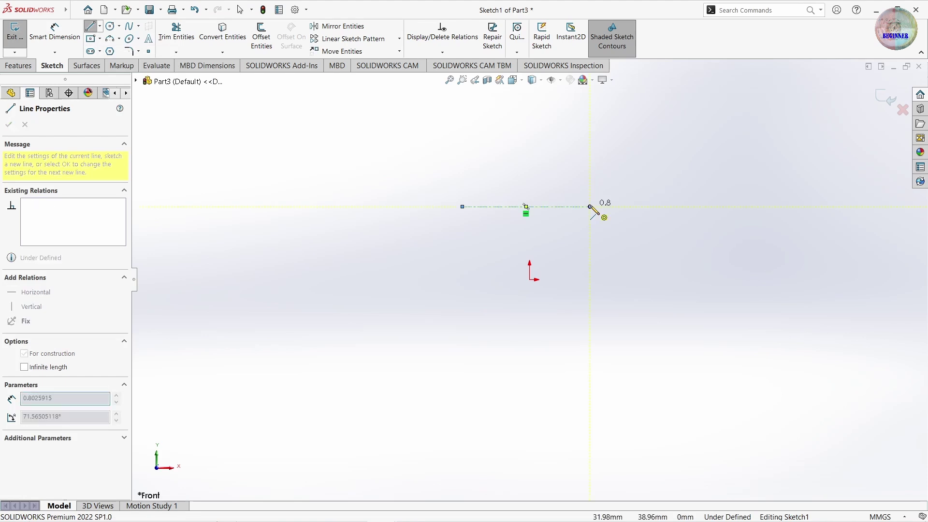
{"action": "key", "text": "Escape"}
{"action": "key", "text": "Escape"}
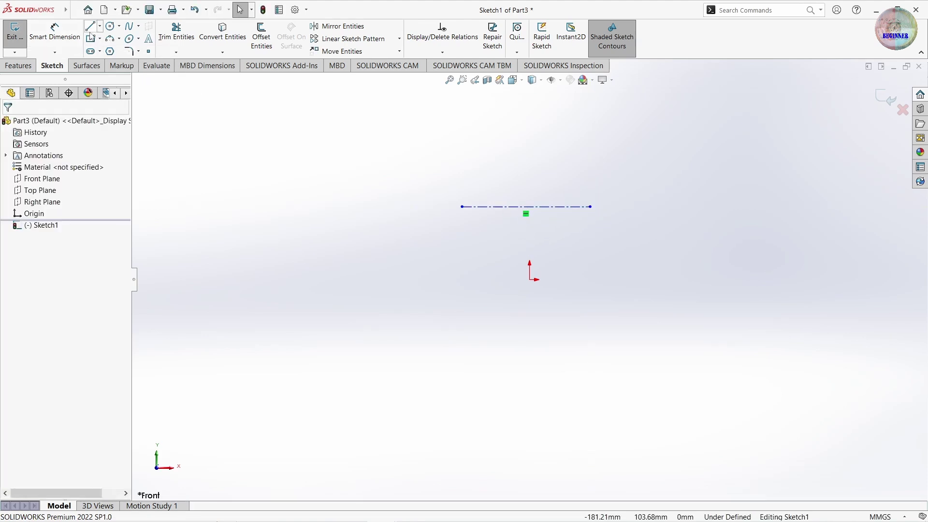
- Draw a vertical centerline from the origin and put the horizontal centerline's midpoint on its top end
{"action": "left_click", "coordinate": [99, 27]}
{"action": "left_click", "coordinate": [109, 49]}
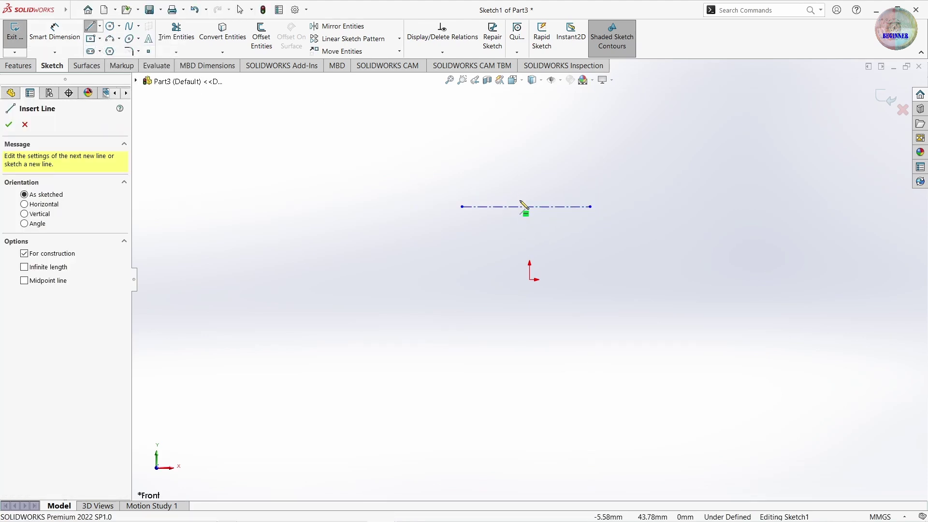
{"action": "left_click", "coordinate": [530, 280]}
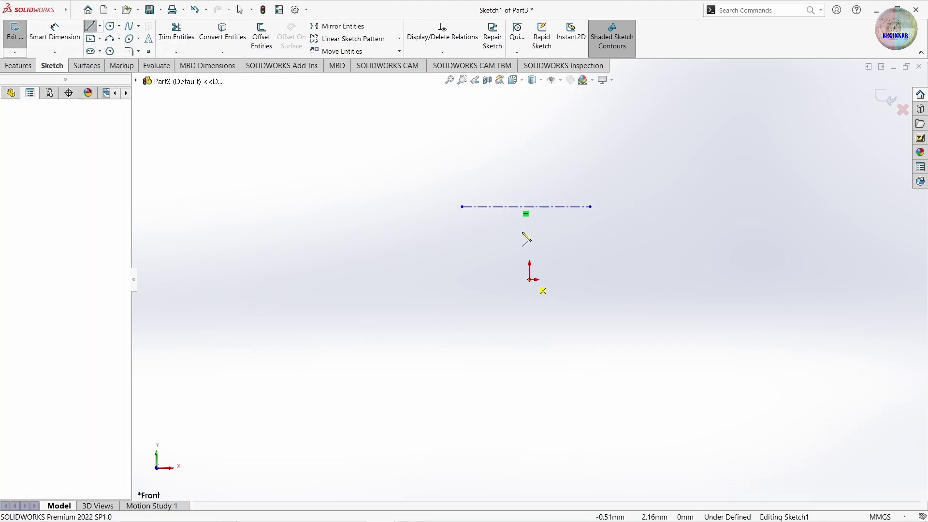
{"action": "left_click", "coordinate": [530, 215]}
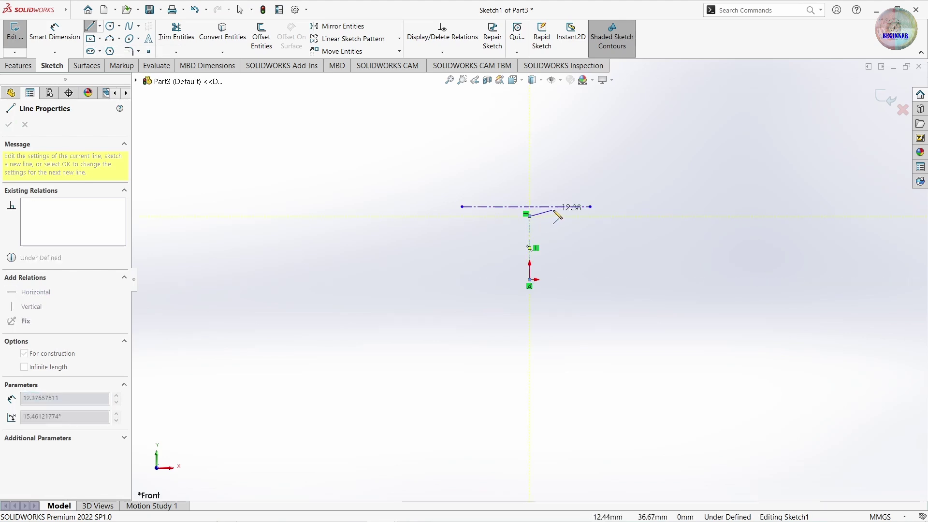
{"action": "key", "text": "Escape"}
{"action": "key", "text": "Escape"}
{"action": "left_click", "coordinate": [529, 216]}
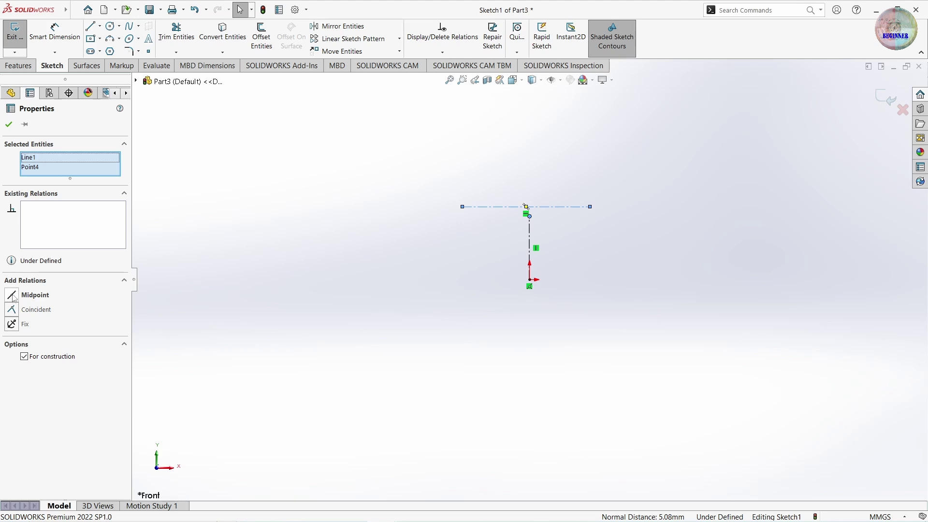
{"action": "left_click", "coordinate": [14, 297]}
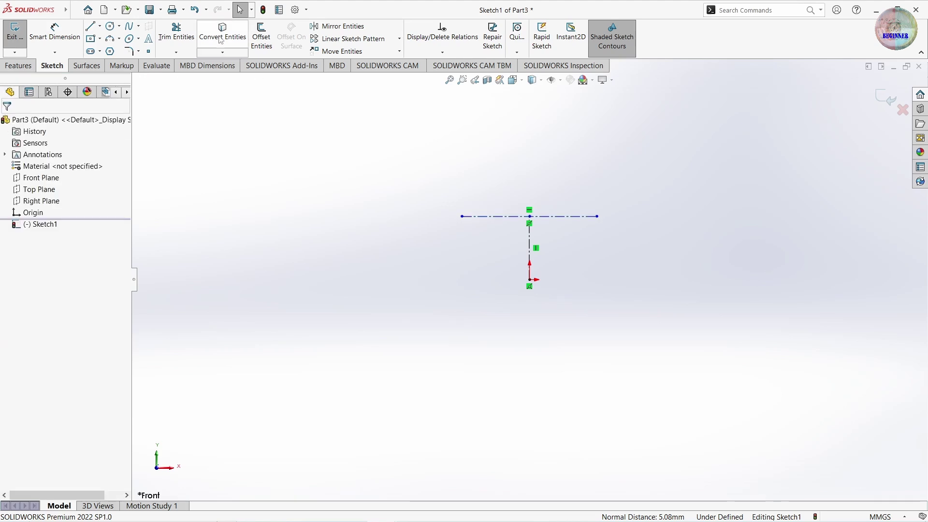
- Draw a circle at each end of the horizontal centerline
{"action": "left_click", "coordinate": [110, 28]}
{"action": "left_click", "coordinate": [463, 216]}
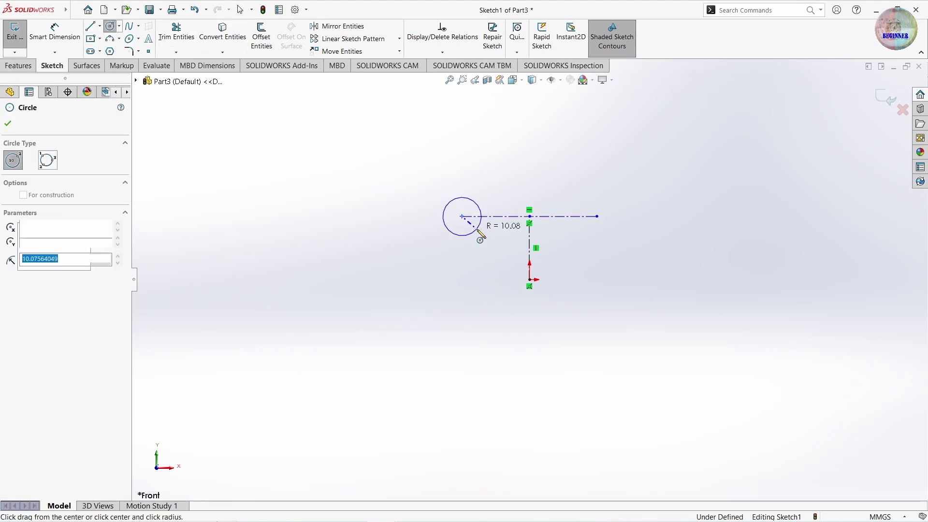
{"action": "left_click", "coordinate": [597, 216]}
{"action": "left_click", "coordinate": [614, 232]}
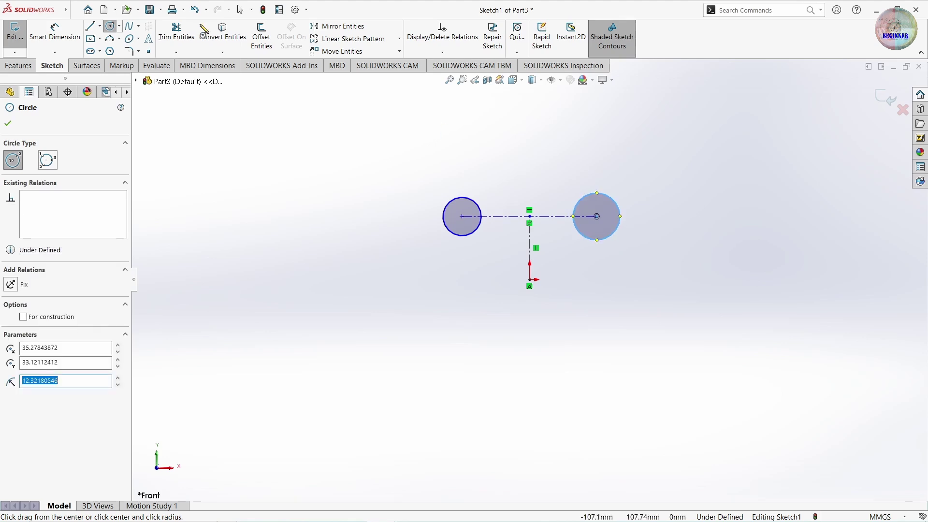
- Dimension the left circle to Ø70 and the vertical centerline to 80 mm
{"action": "left_click", "coordinate": [55, 34]}
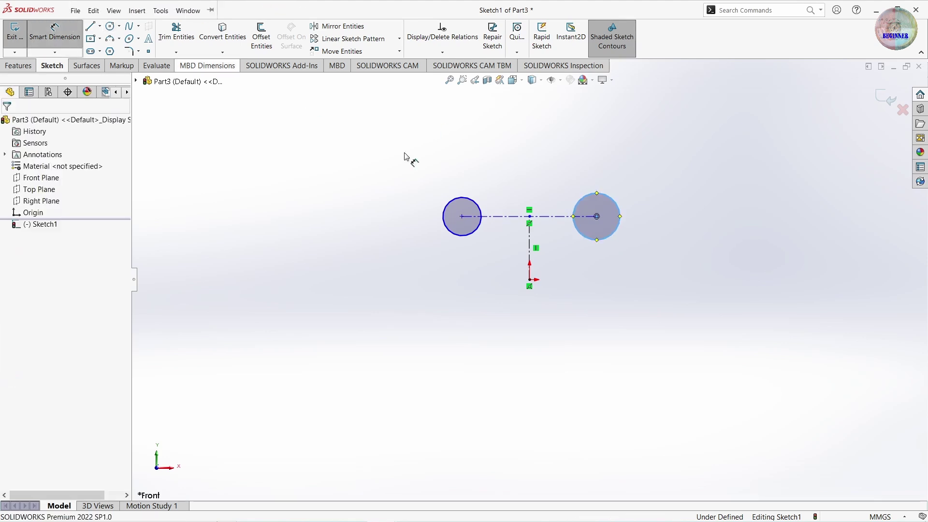
{"action": "left_click", "coordinate": [471, 180]}
{"action": "left_click", "coordinate": [441, 159]}
{"action": "type", "text": "070"}
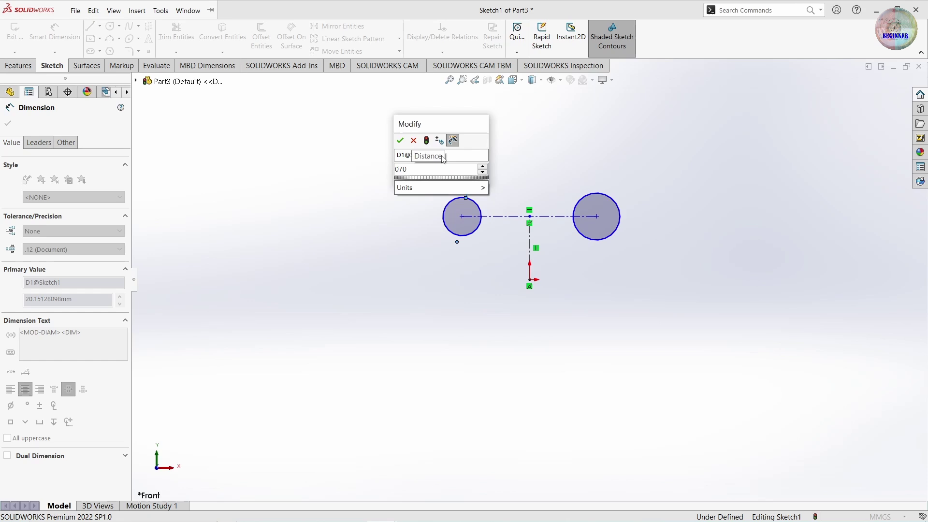
{"action": "key", "text": "Return"}
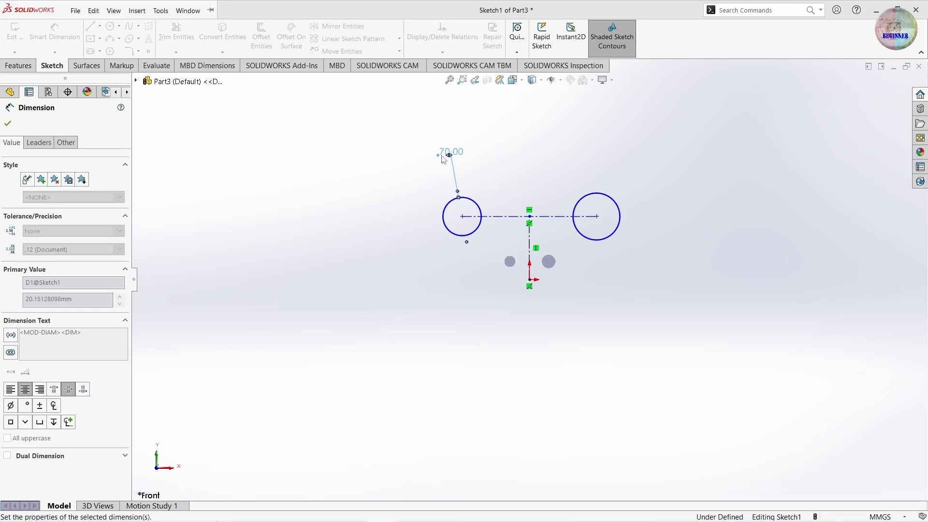
{"action": "left_click", "coordinate": [531, 252]}
{"action": "left_click", "coordinate": [663, 232]}
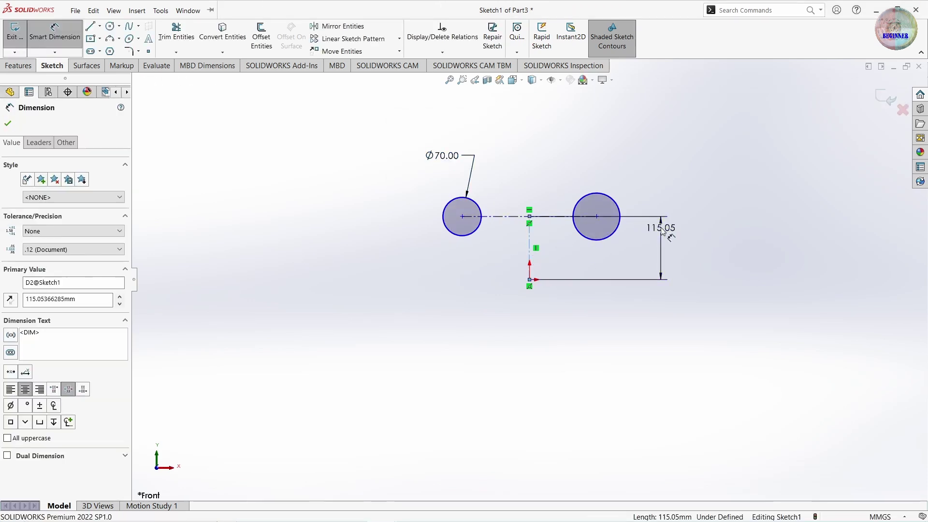
{"action": "type", "text": "80"}
{"action": "key", "text": "Return"}
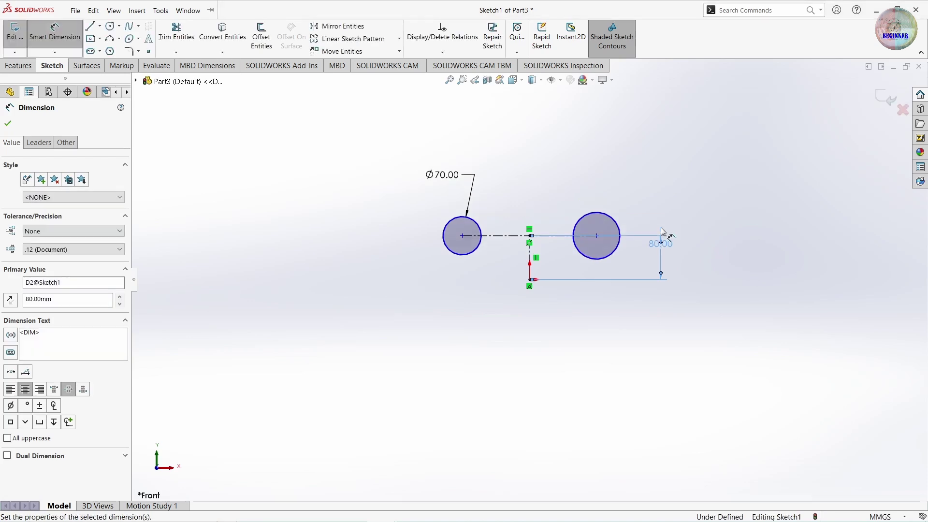
{"action": "key", "text": "Escape"}
- Make the two circles Equal and Tangent to each other
{"action": "scroll", "coordinate": [533, 227], "scroll_direction": "down", "scroll_amount": 5}
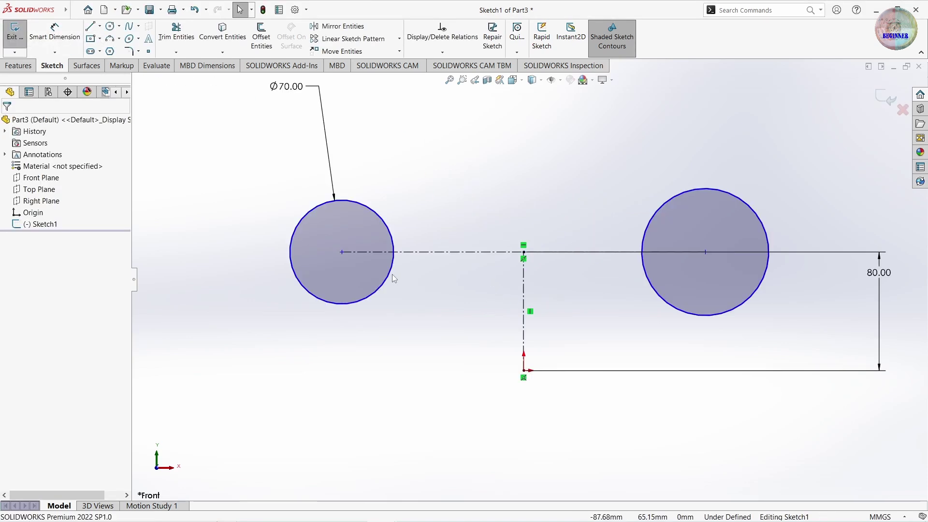
{"action": "left_click", "coordinate": [393, 263]}
{"action": "left_click", "coordinate": [650, 279], "text": "ctrl"}
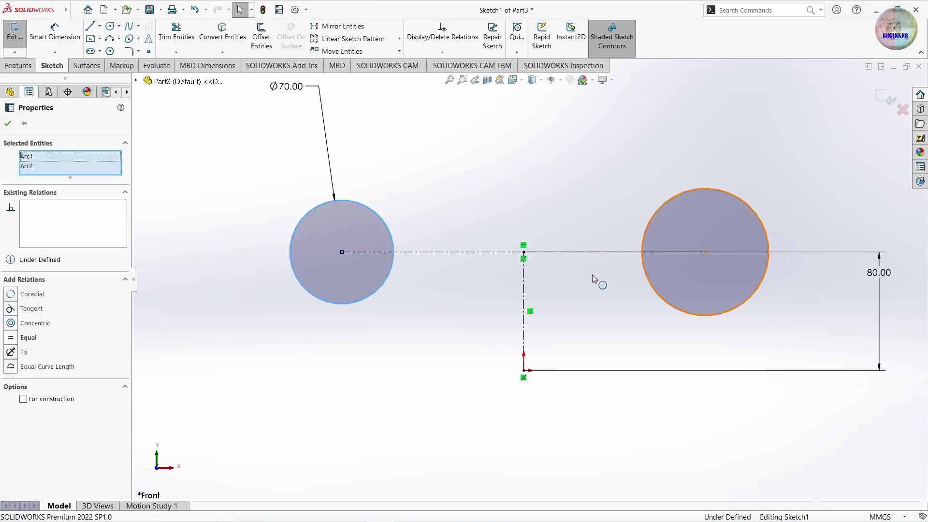
{"action": "left_click", "coordinate": [15, 338]}
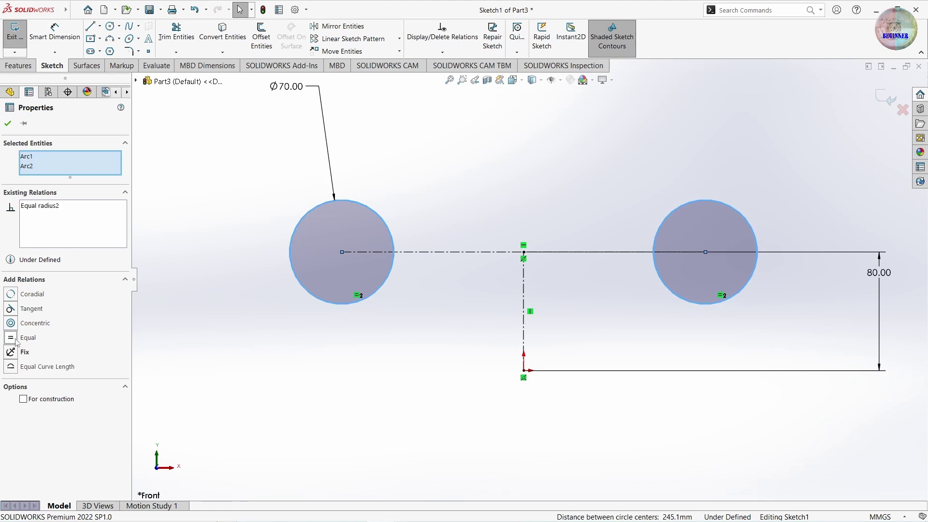
{"action": "left_click", "coordinate": [13, 312]}
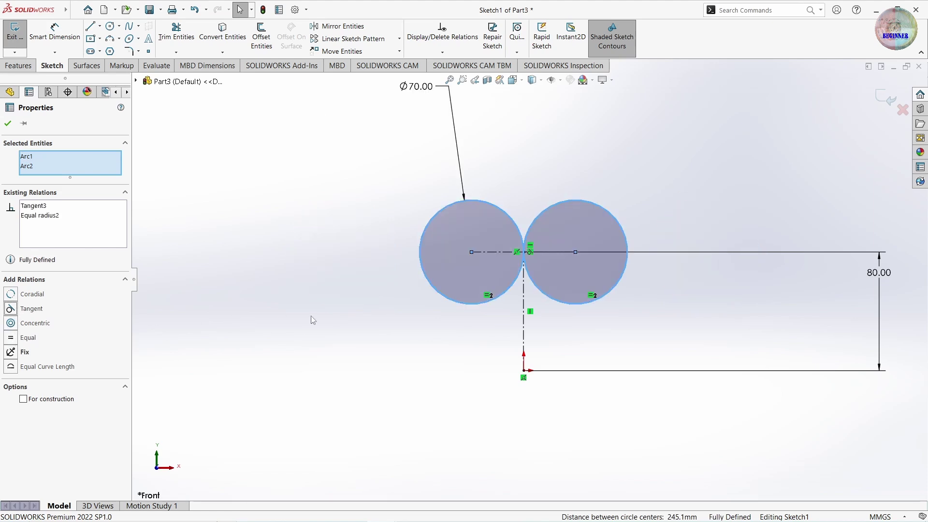
{"action": "left_click", "coordinate": [8, 124]}
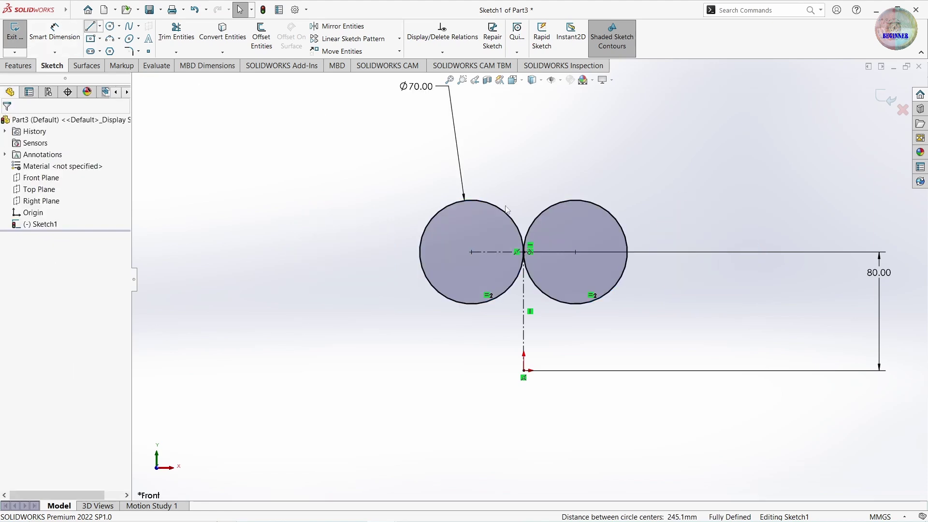
- Draw two lines from the origin, one rising toward each circle
{"action": "key", "text": "l"}
{"action": "left_click", "coordinate": [525, 371]}
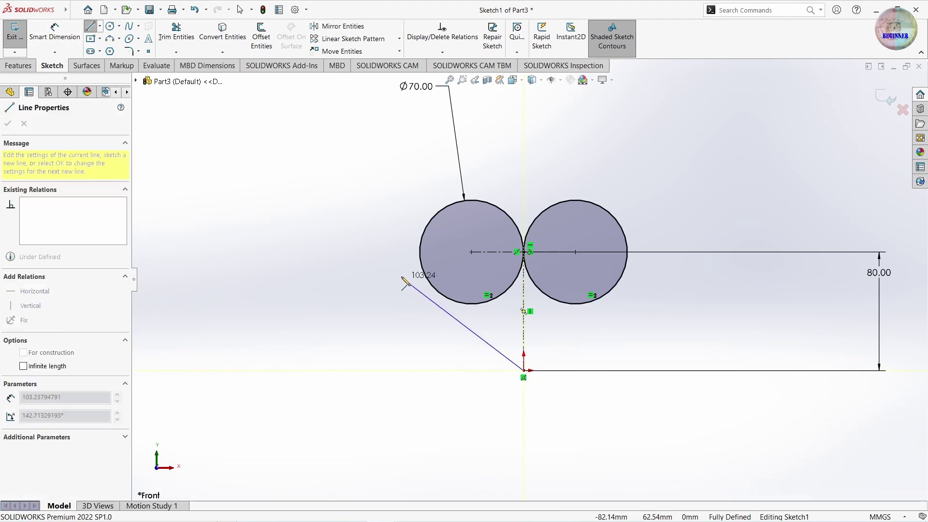
{"action": "left_click", "coordinate": [395, 263]}
{"action": "key", "text": "Escape"}
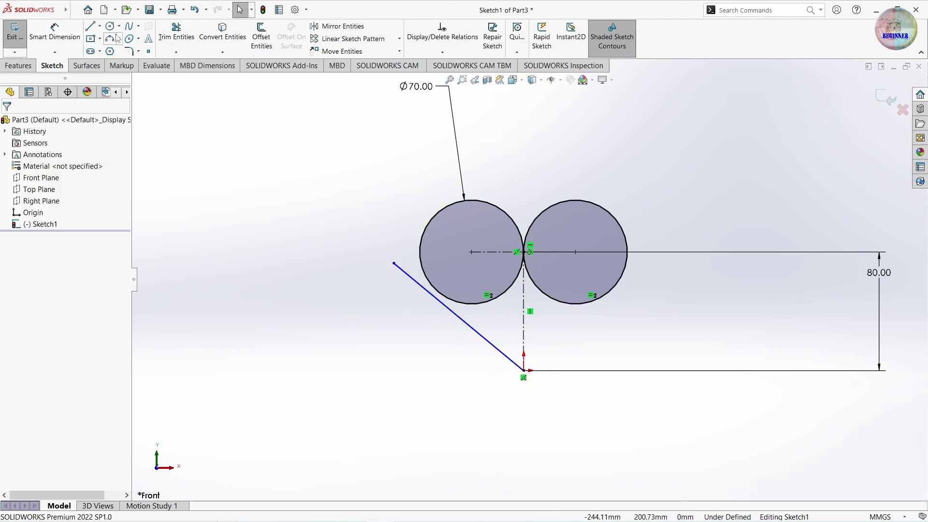
{"action": "left_click", "coordinate": [91, 28]}
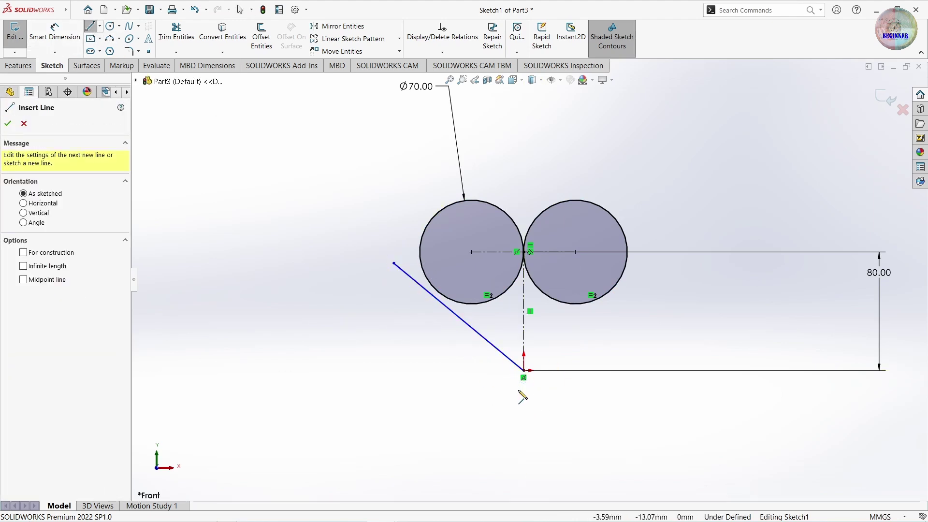
{"action": "left_click", "coordinate": [524, 370]}
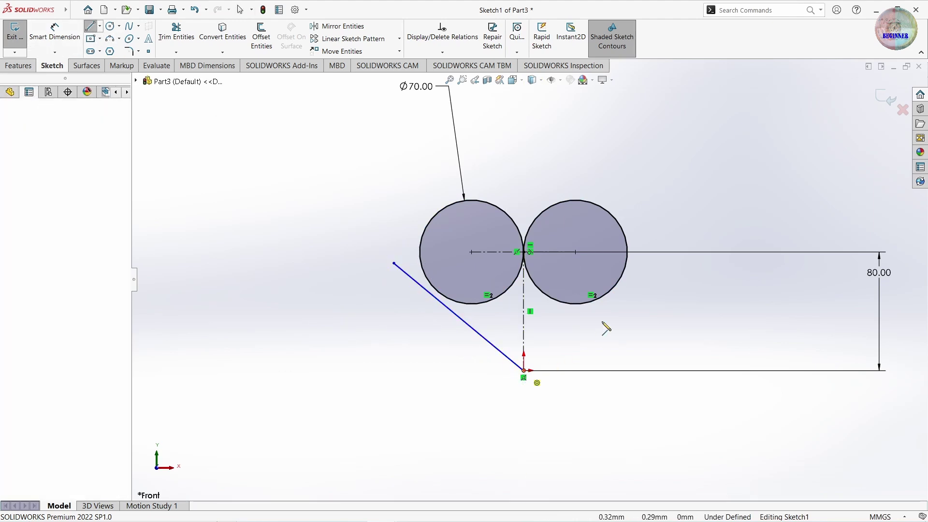
{"action": "left_click", "coordinate": [666, 269]}
{"action": "key", "text": "Escape"}
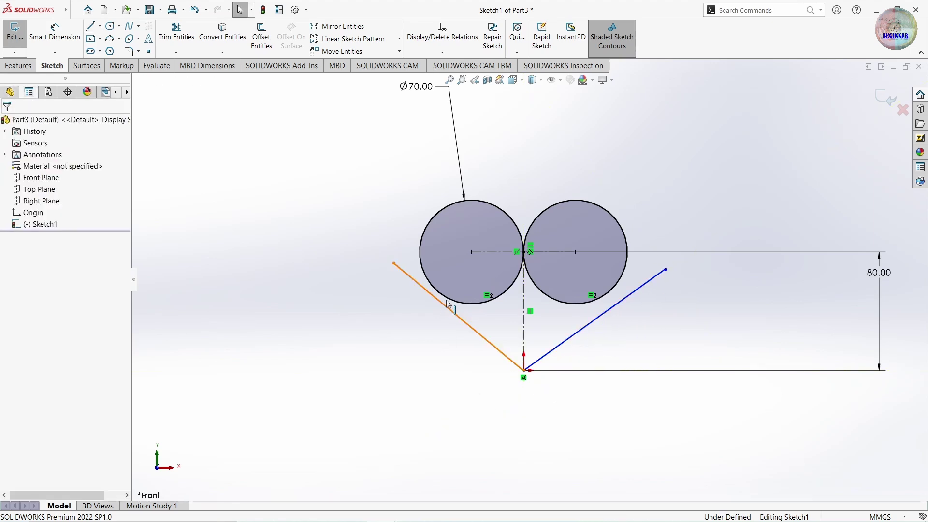
- Make each slanted line tangent to its neighbouring circle
{"action": "left_click", "coordinate": [447, 303]}
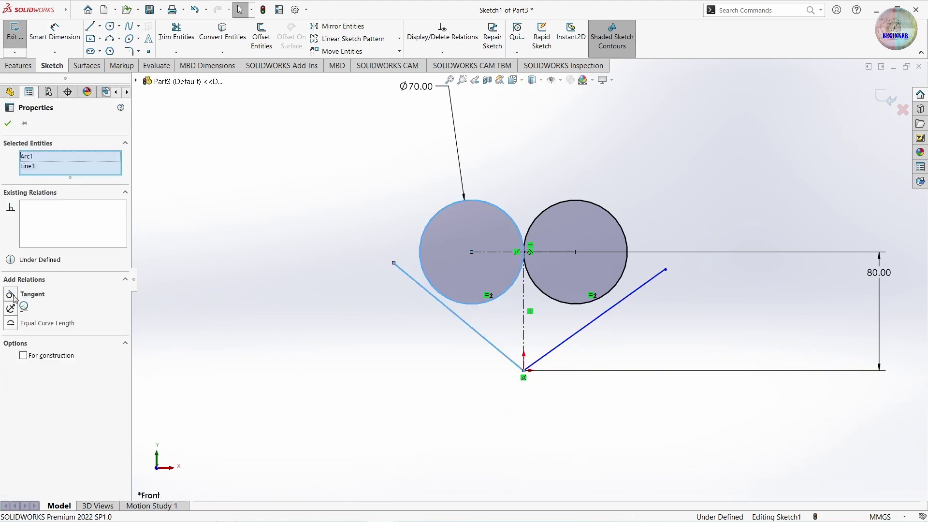
{"action": "left_click", "coordinate": [11, 295]}
{"action": "left_click", "coordinate": [10, 127]}
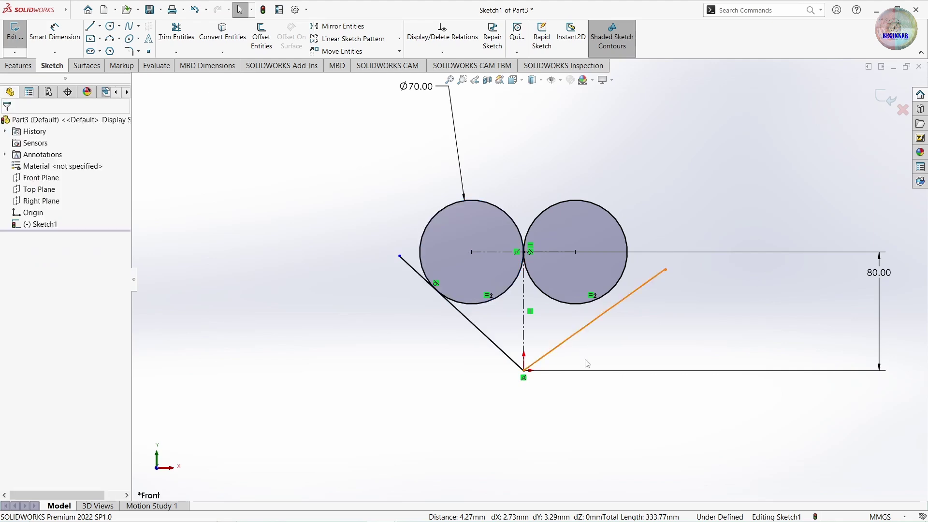
{"action": "left_click", "coordinate": [607, 312]}
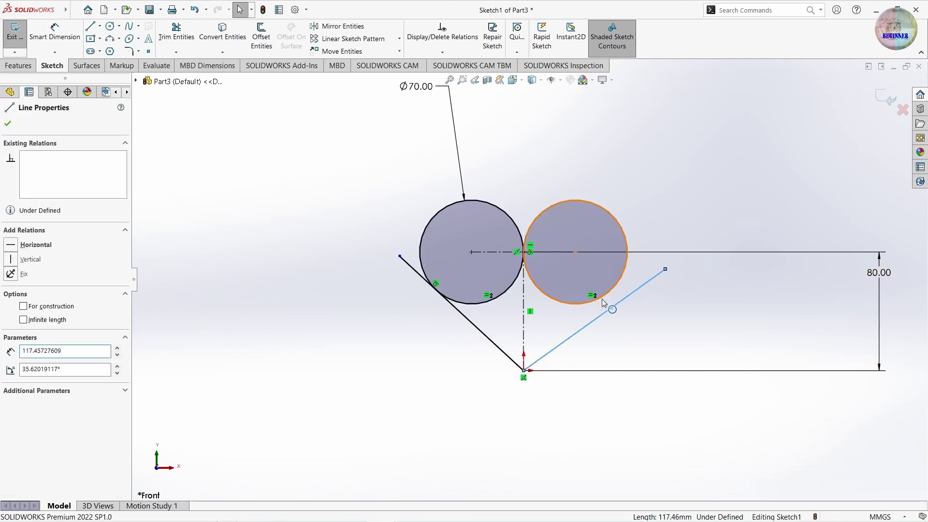
{"action": "left_click", "coordinate": [604, 303], "text": "ctrl"}
{"action": "left_click", "coordinate": [11, 296]}
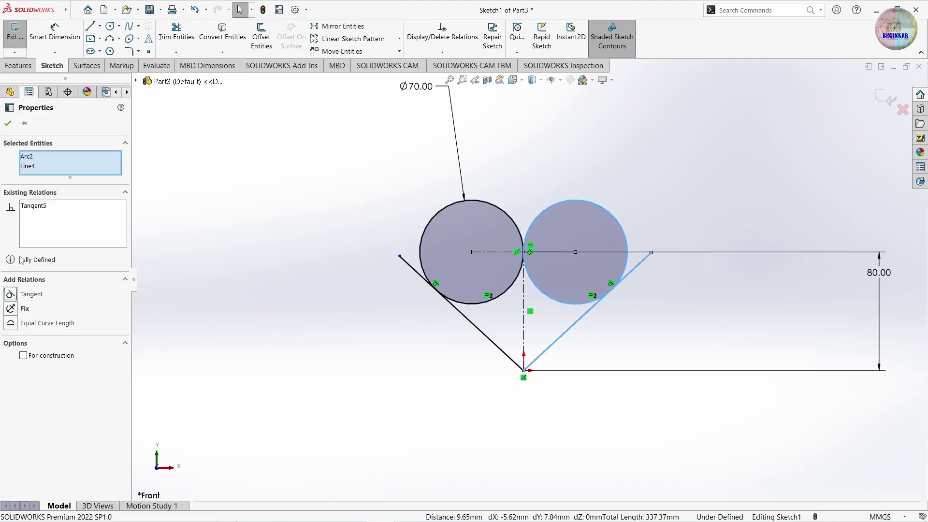
{"action": "left_click", "coordinate": [8, 124]}
- Power-trim the inner circle arcs and excess line ends to leave a closed heart outline
{"action": "left_click", "coordinate": [176, 34]}
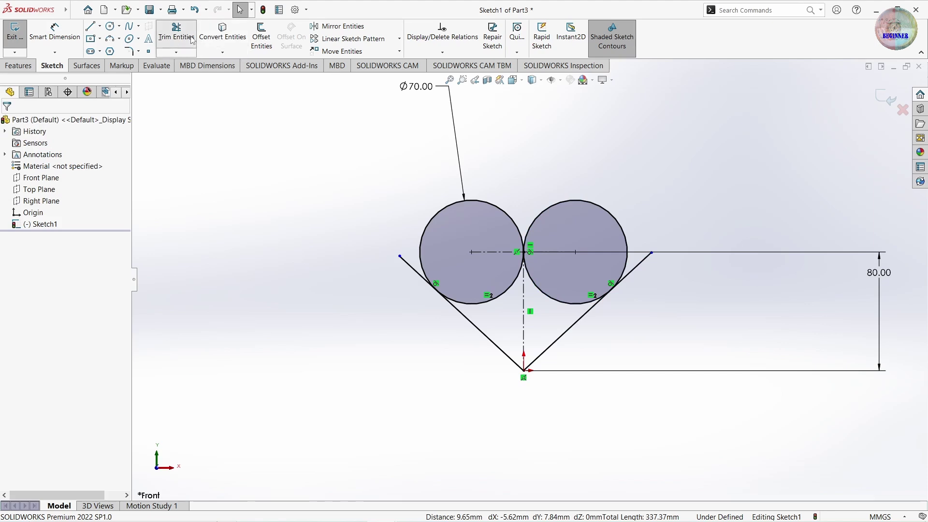
{"action": "mouse_move", "coordinate": [430, 334]}
{"action": "left_mouse_down"}
{"action": "mouse_move", "coordinate": [495, 283]}
{"action": "mouse_move", "coordinate": [673, 261]}
{"action": "left_mouse_up"}
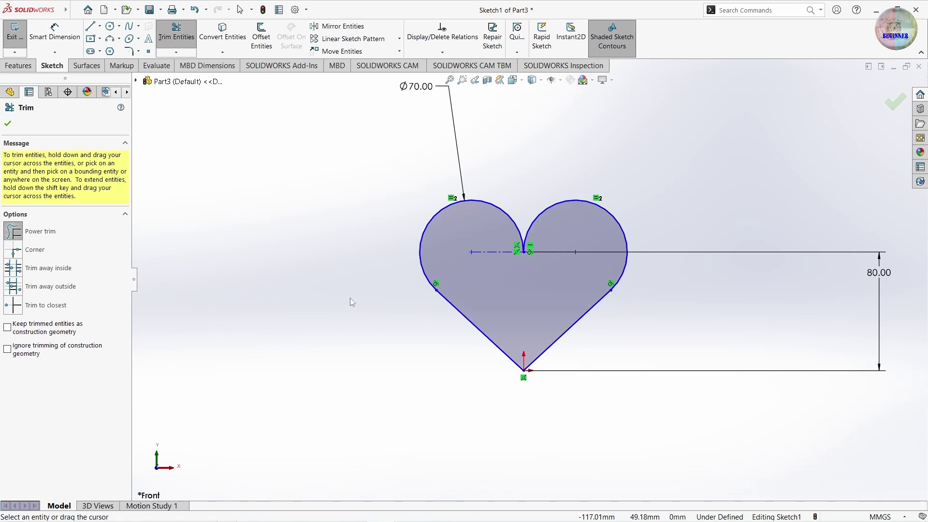
{"action": "key", "text": "Escape"}
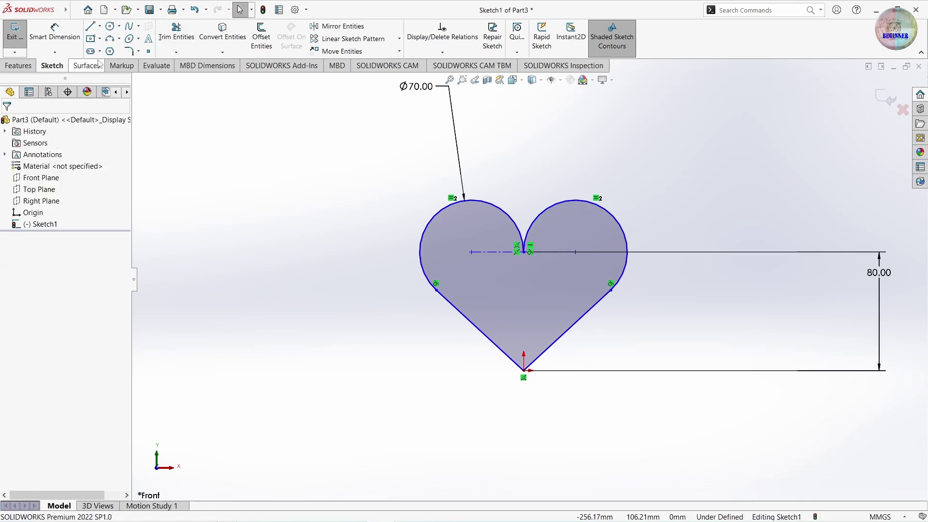
- Round the heart's bottom point with a 5 mm sketch fillet
{"action": "left_click", "coordinate": [130, 51]}
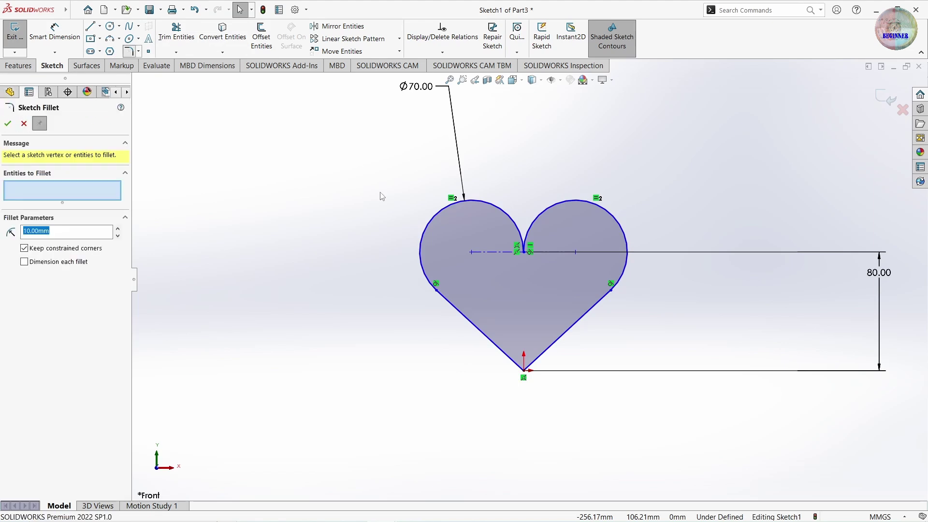
{"action": "left_click", "coordinate": [524, 371]}
{"action": "double_click", "coordinate": [32, 233]}
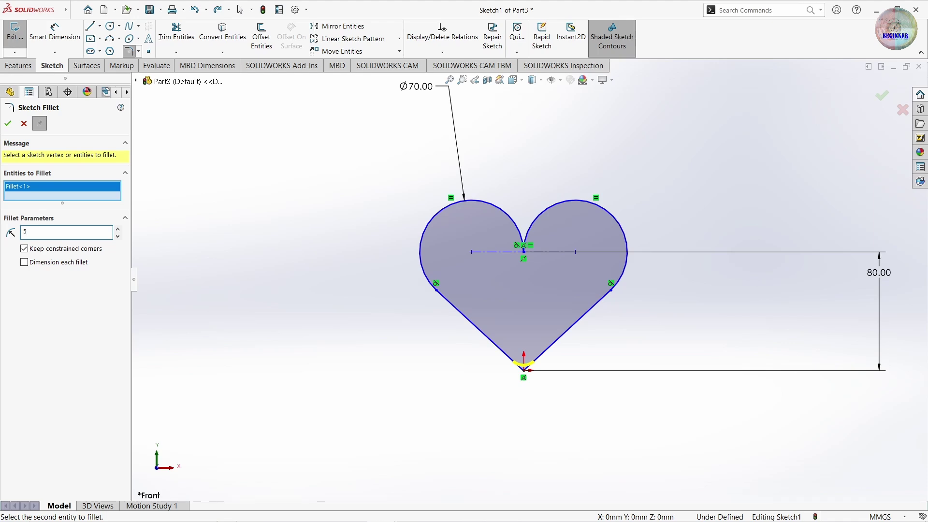
{"action": "left_click", "coordinate": [11, 124]}
- Round the heart's top notch with a 10 mm sketch fillet, accepting the warning
{"action": "left_click", "coordinate": [526, 252]}
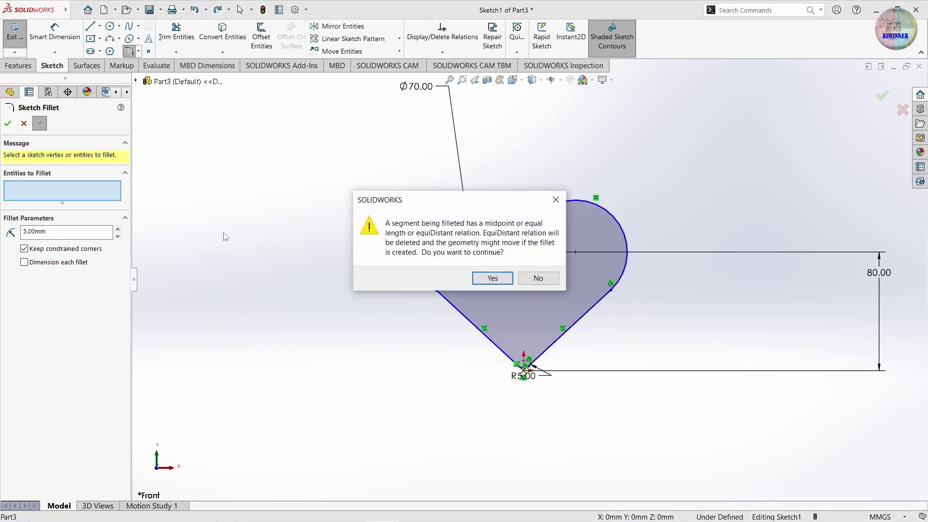
{"action": "left_click", "coordinate": [498, 279]}
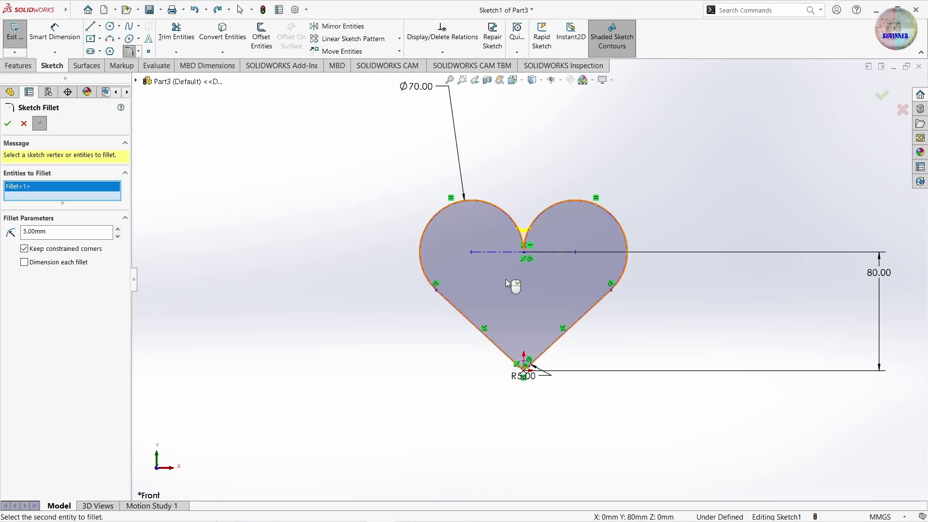
{"action": "left_click_drag", "start_coordinate": [74, 230], "coordinate": [28, 230]}
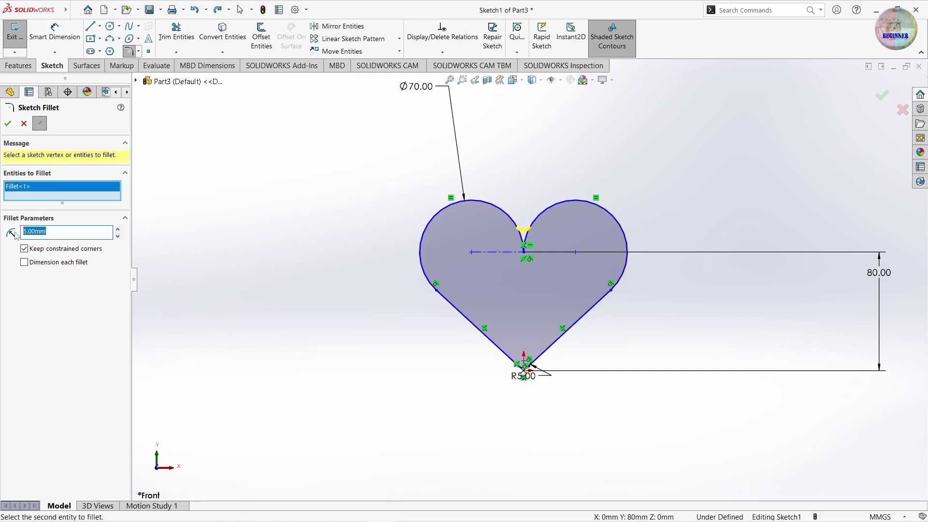
{"action": "type", "text": "10"}
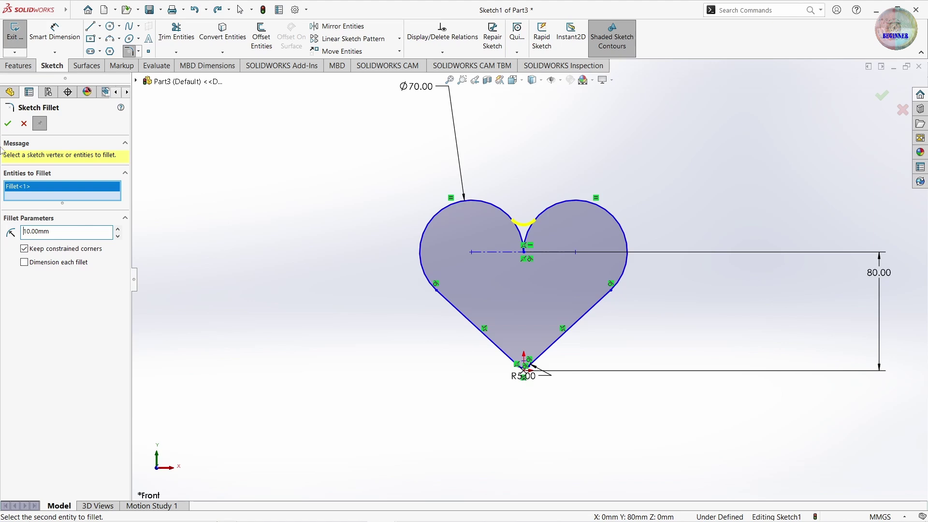
{"action": "left_click", "coordinate": [8, 124]}
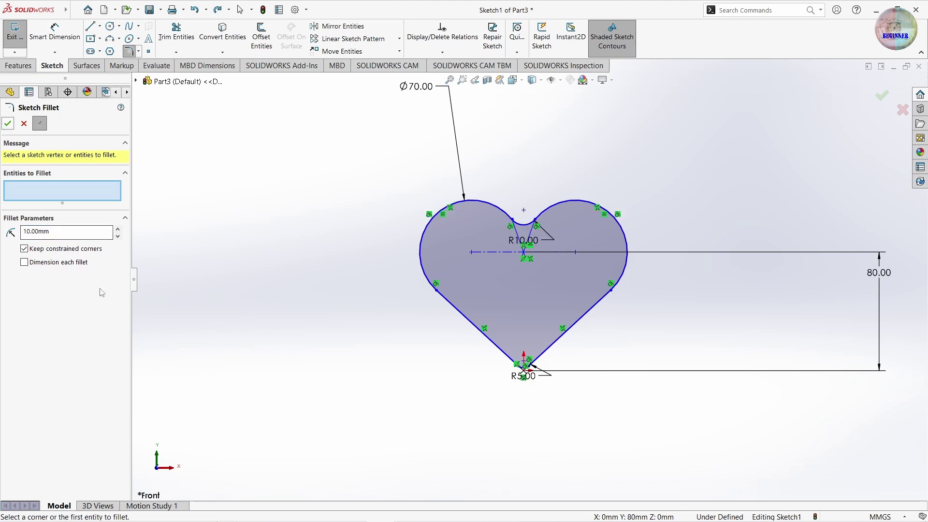
{"action": "left_click", "coordinate": [14, 124]}
{"action": "left_click", "coordinate": [29, 63]}
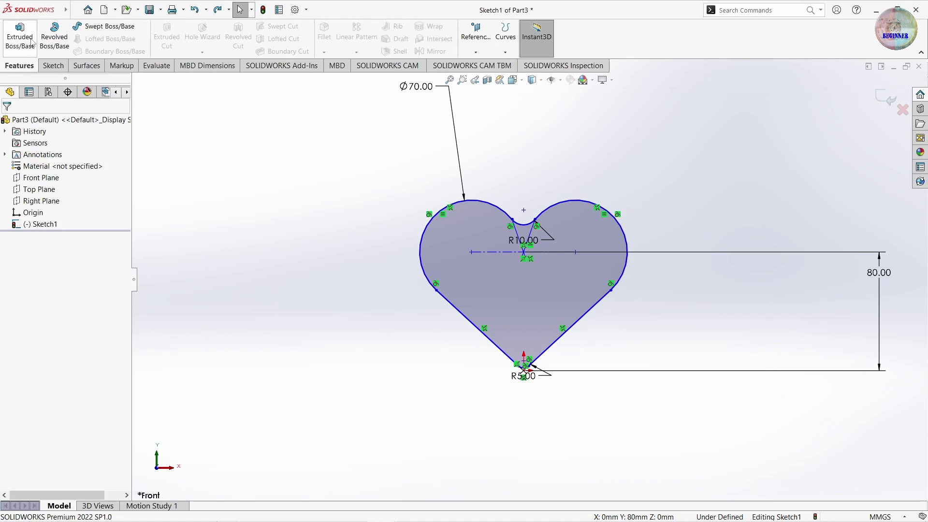
- Extrude the heart sketch 1 mm deep as Boss-Extrude1
{"action": "left_click", "coordinate": [32, 42]}
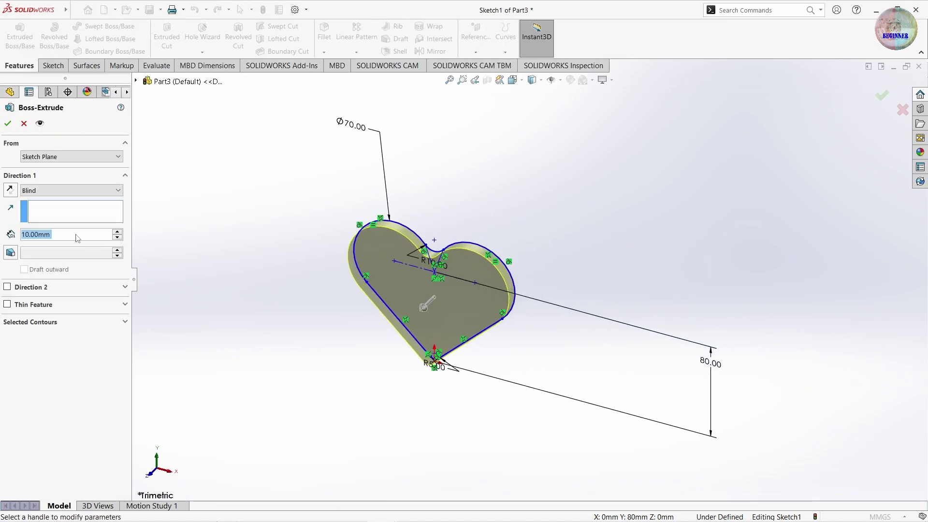
{"action": "type", "text": "1"}
{"action": "key", "text": "Return"}
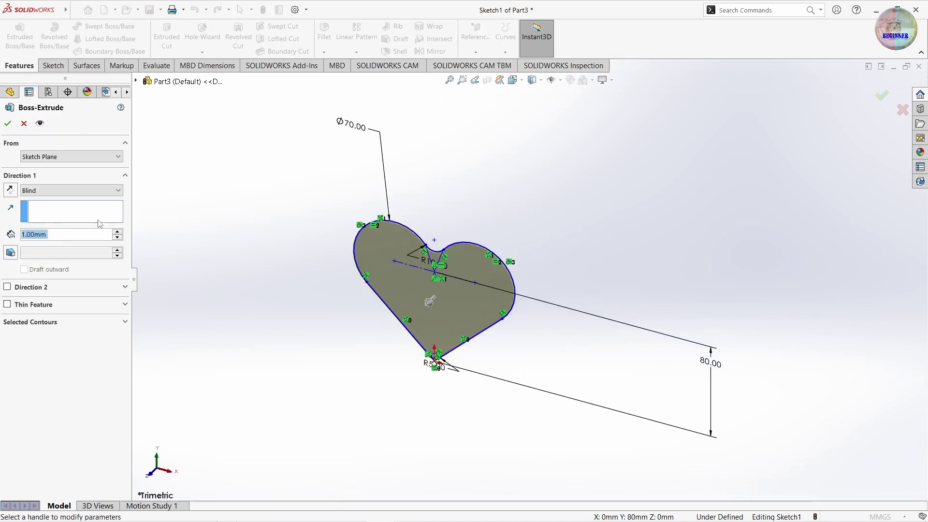
{"action": "left_click", "coordinate": [6, 124]}
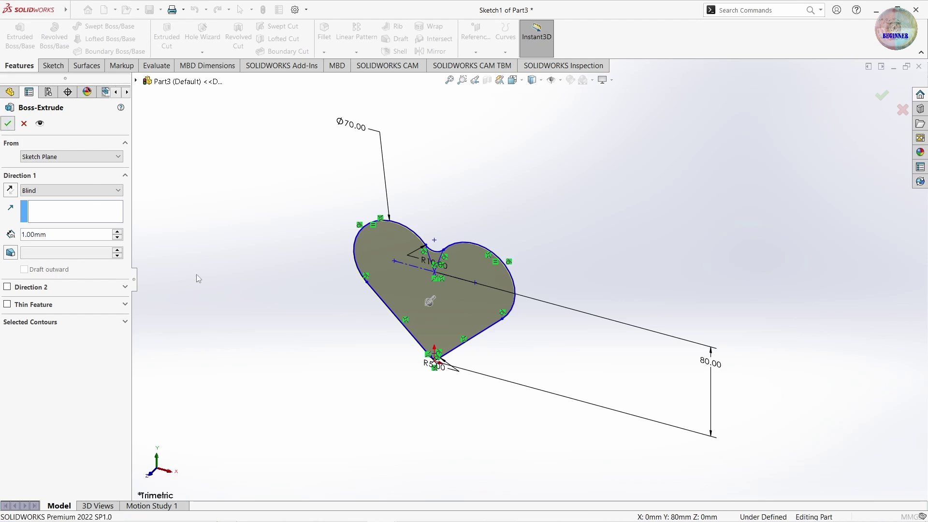
{"action": "mouse_move", "coordinate": [319, 346]}
{"action": "middle_mouse_down"}
{"action": "mouse_move", "coordinate": [349, 265]}
{"action": "mouse_move", "coordinate": [368, 327]}
{"action": "mouse_move", "coordinate": [280, 386]}
{"action": "mouse_move", "coordinate": [186, 332]}
{"action": "mouse_move", "coordinate": [56, 327]}
{"action": "mouse_move", "coordinate": [157, 344]}
{"action": "middle_mouse_up"}
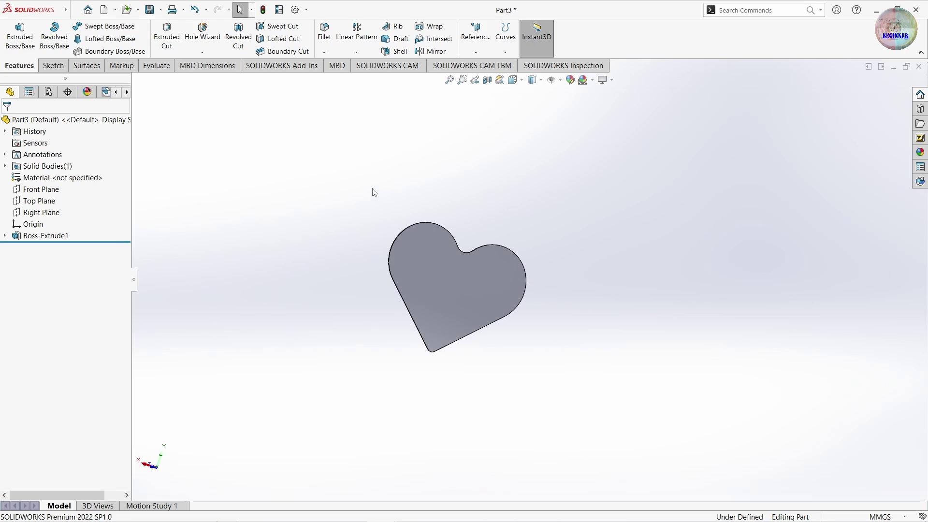
{"action": "mouse_move", "coordinate": [333, 182]}
{"action": "middle_mouse_down"}
{"action": "mouse_move", "coordinate": [401, 248]}
{"action": "mouse_move", "coordinate": [608, 269]}
{"action": "mouse_move", "coordinate": [660, 131]}
{"action": "middle_mouse_up"}
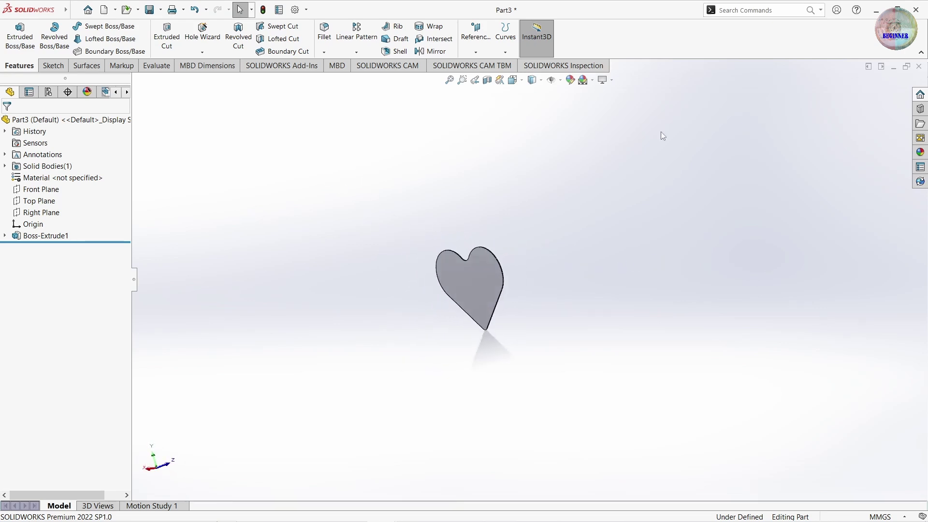
- Dome the heart's flat face 20 mm high with Continuous dome turned off
{"action": "left_click", "coordinate": [741, 13]}
{"action": "type", "text": "dome"}
{"action": "key", "text": "Return"}
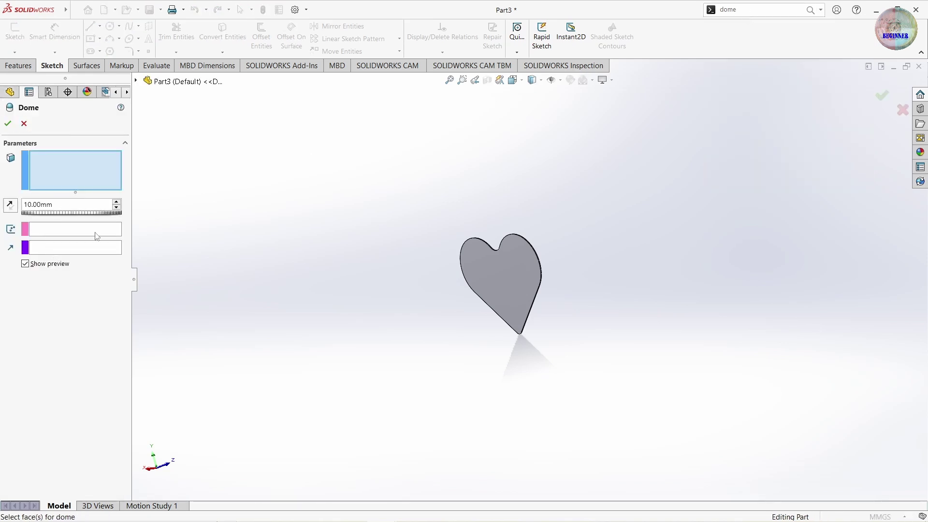
{"action": "left_click_drag", "start_coordinate": [66, 207], "coordinate": [16, 211]}
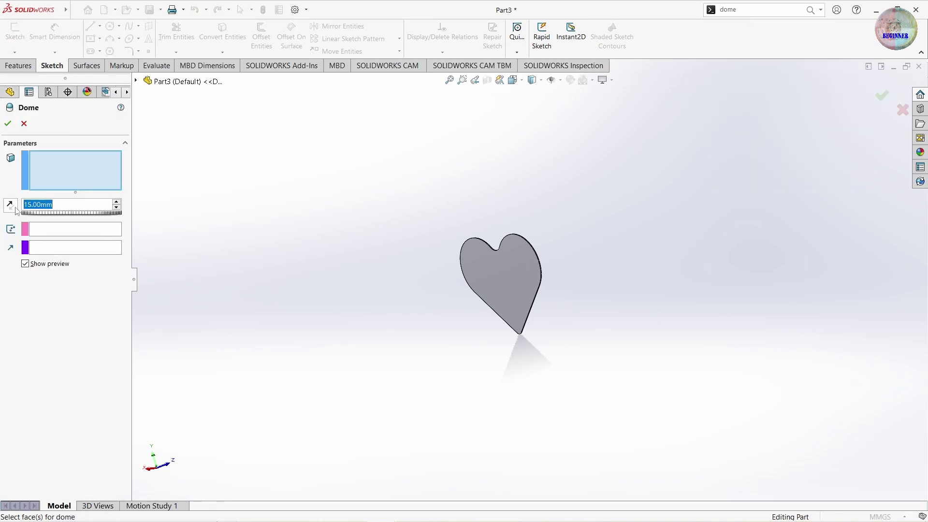
{"action": "left_click", "coordinate": [489, 264]}
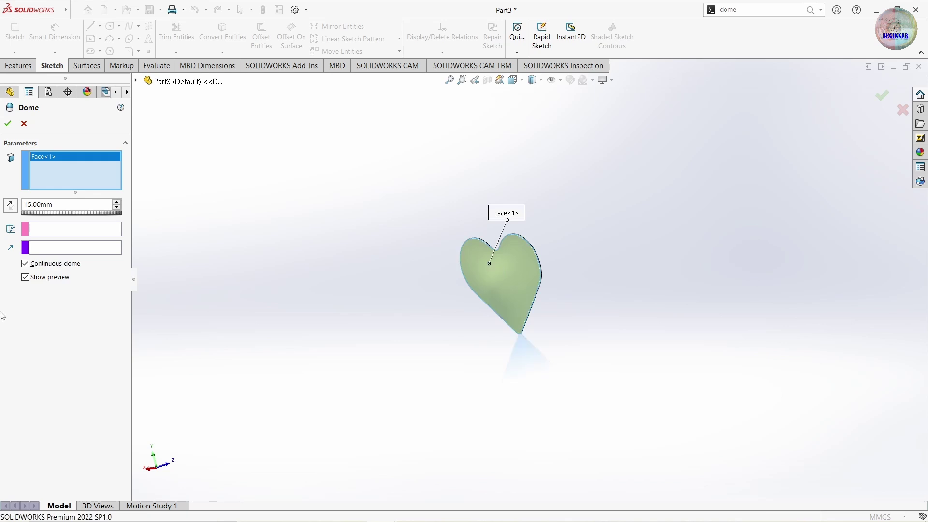
{"action": "left_click", "coordinate": [26, 264]}
{"action": "mouse_move", "coordinate": [390, 358]}
{"action": "middle_mouse_down"}
{"action": "mouse_move", "coordinate": [436, 367]}
{"action": "mouse_move", "coordinate": [433, 400]}
{"action": "middle_mouse_up"}
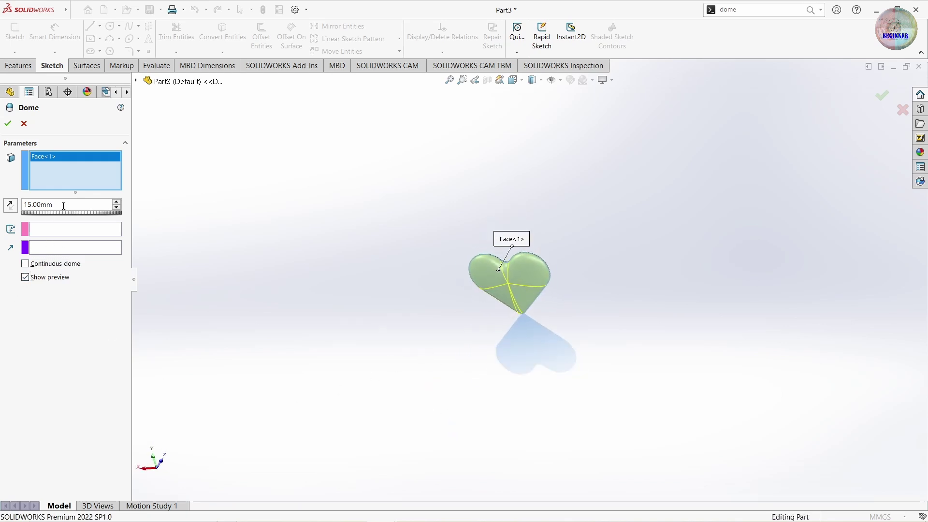
{"action": "type", "text": "0"}
{"action": "key", "text": "Return"}
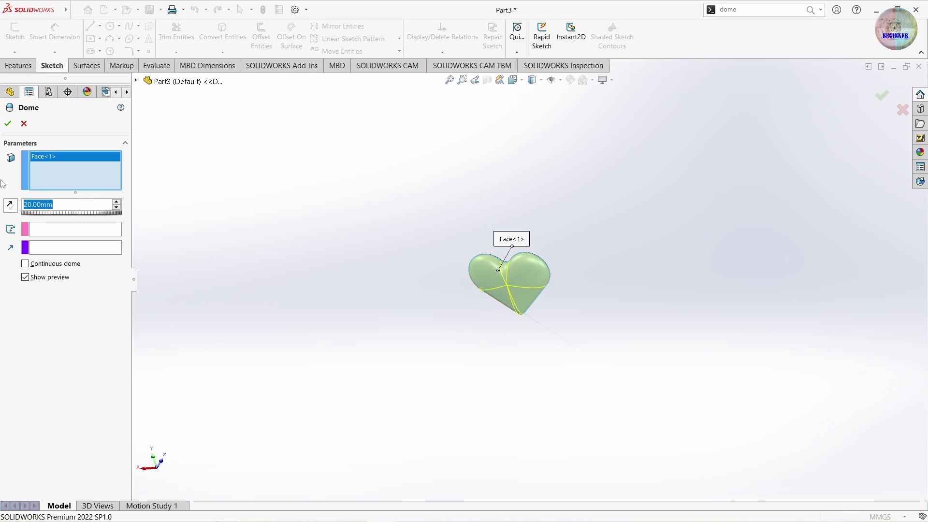
{"action": "left_click", "coordinate": [7, 122]}
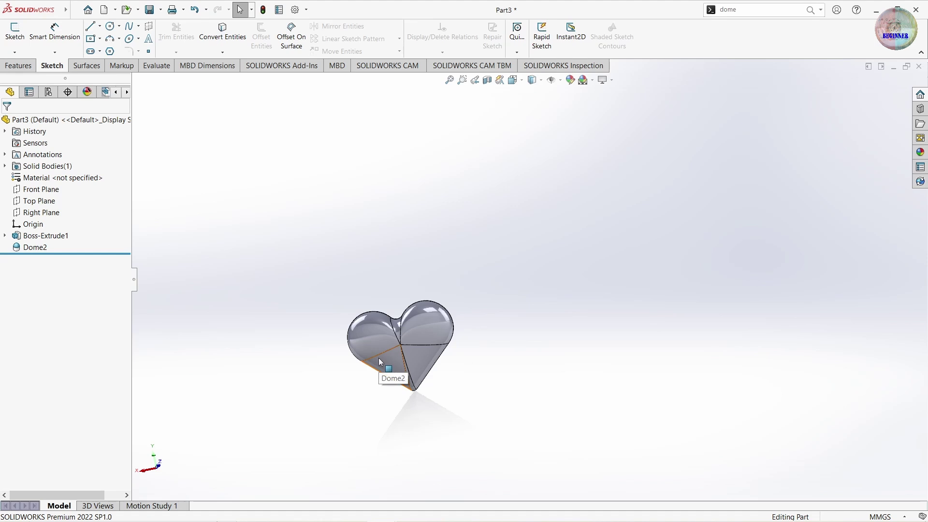
- Dismiss the relations warning and turn the domed heart edge-on to inspect the bulge
{"action": "scroll", "coordinate": [421, 302], "scroll_direction": "down", "scroll_amount": 3}
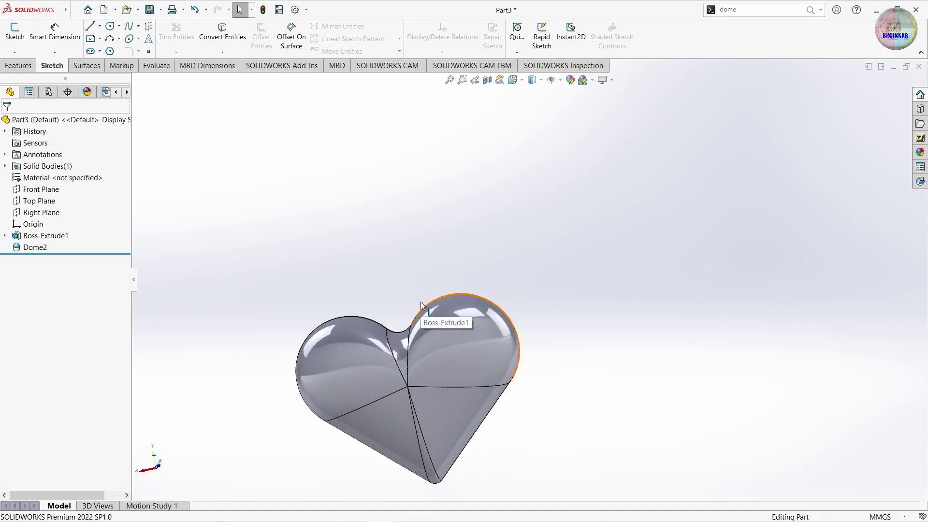
{"action": "left_click_drag", "start_coordinate": [441, 404], "coordinate": [449, 363]}
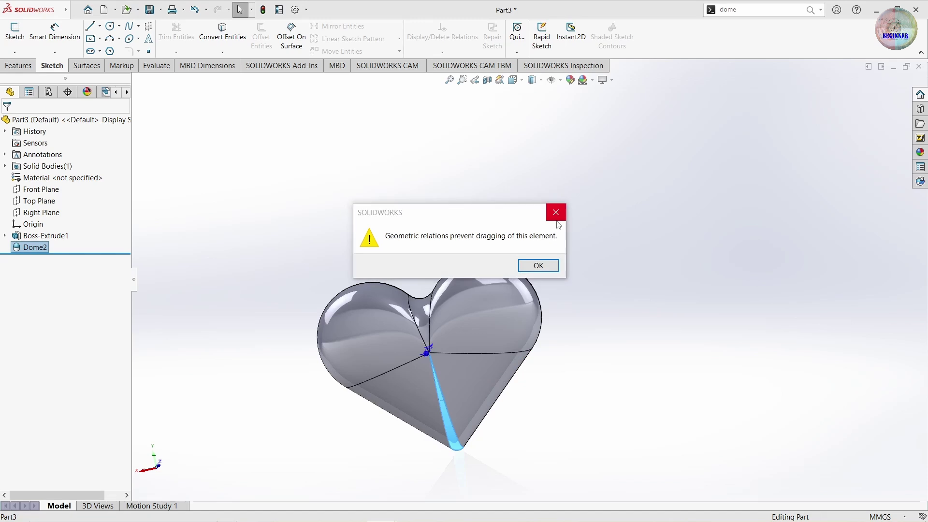
{"action": "left_click", "coordinate": [556, 212]}
{"action": "scroll", "coordinate": [450, 386], "scroll_direction": "down", "scroll_amount": 2}
{"action": "mouse_move", "coordinate": [466, 398]}
{"action": "middle_mouse_down"}
{"action": "mouse_move", "coordinate": [548, 437]}
{"action": "mouse_move", "coordinate": [583, 422]}
{"action": "middle_mouse_up"}
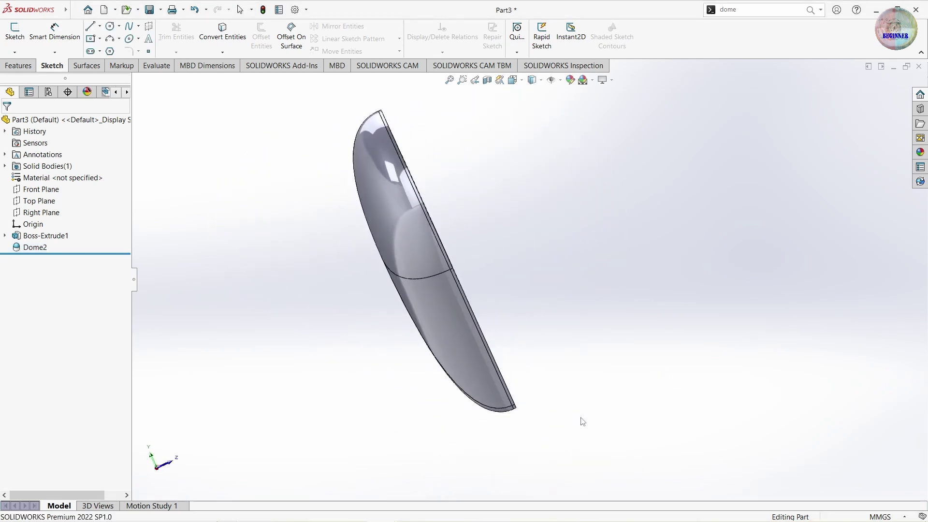
{"action": "left_click", "coordinate": [29, 70]}
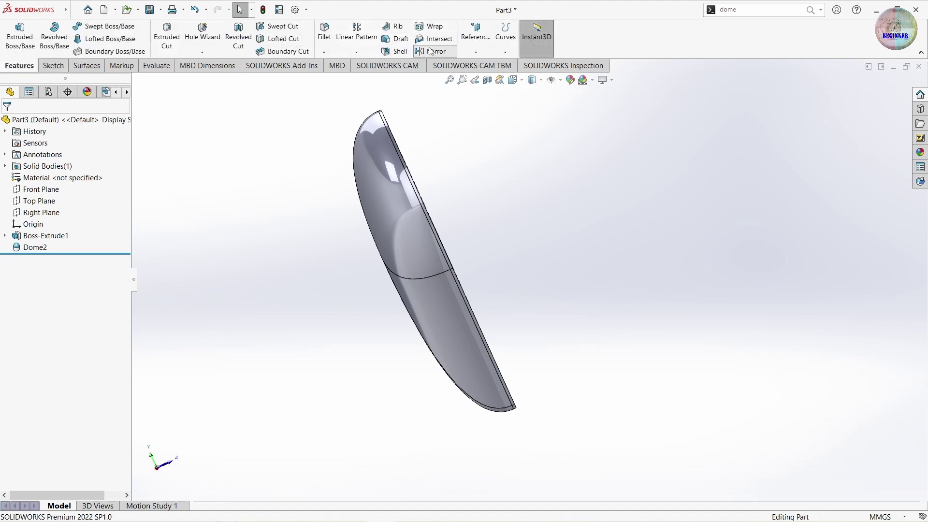
- Mirror Boss-Extrude1 and Dome2 across the heart's flat back face
{"action": "left_click", "coordinate": [430, 51]}
{"action": "middle_click_drag", "start_coordinate": [533, 248], "coordinate": [454, 242]}
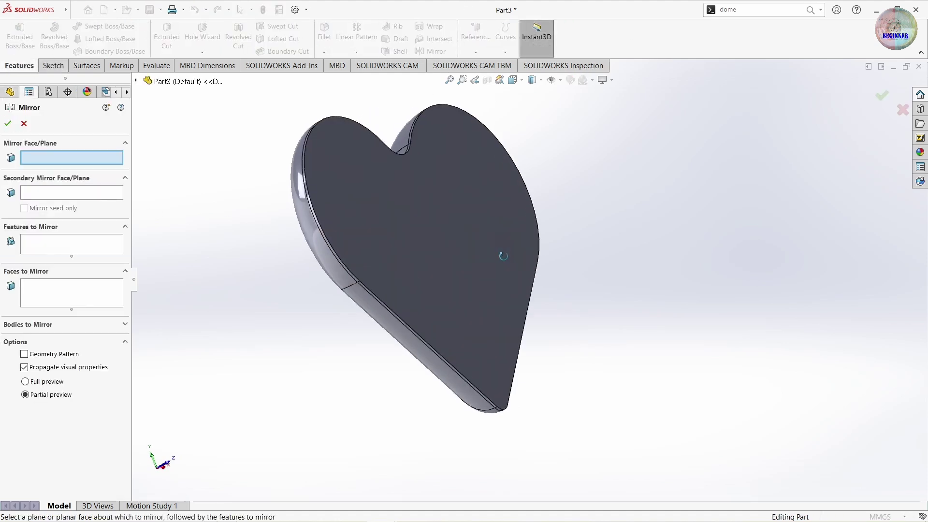
{"action": "left_click", "coordinate": [453, 242]}
{"action": "left_click", "coordinate": [58, 296]}
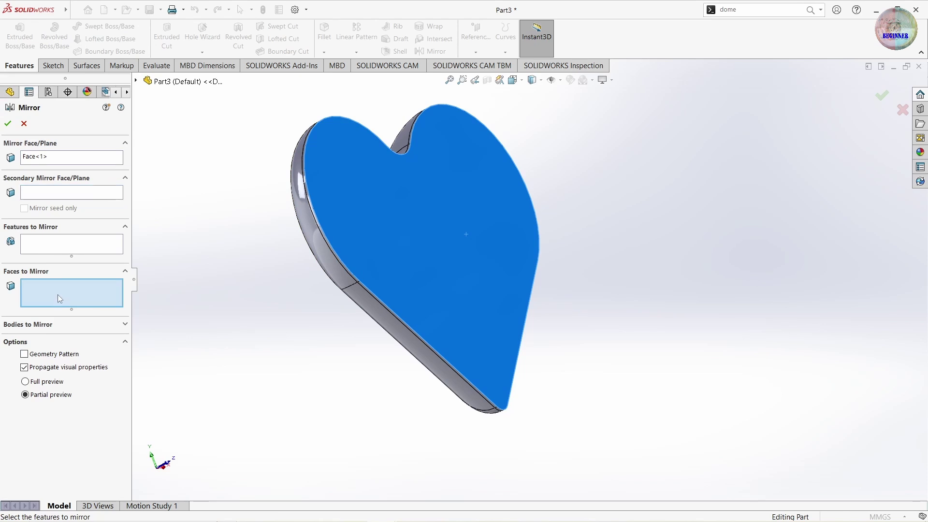
{"action": "left_click", "coordinate": [81, 243]}
{"action": "left_click", "coordinate": [136, 81]}
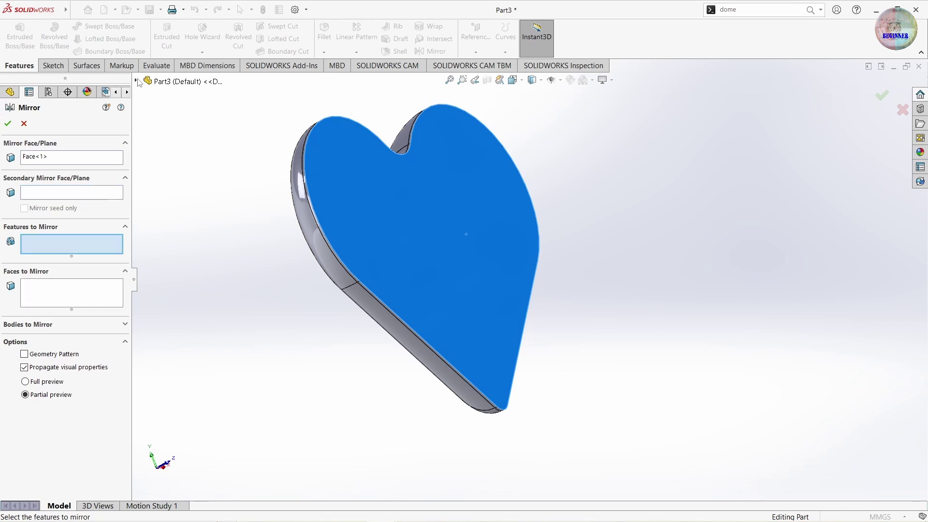
{"action": "left_click", "coordinate": [188, 198]}
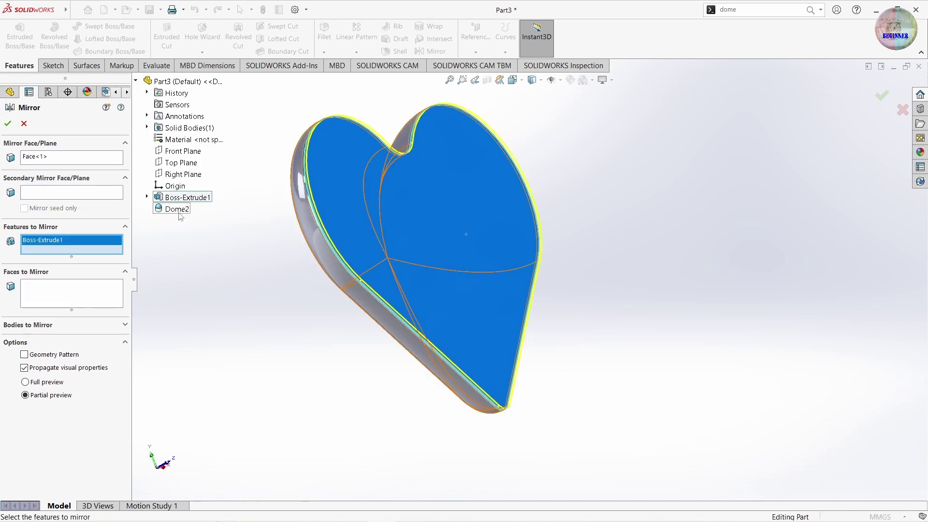
{"action": "left_click", "coordinate": [179, 212]}
{"action": "key", "text": "Return"}
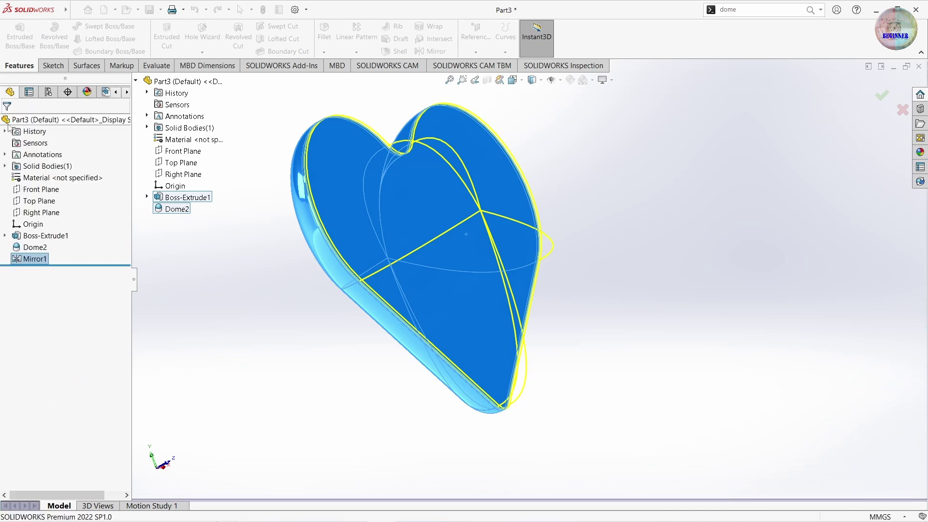
{"action": "mouse_move", "coordinate": [466, 234]}
{"action": "middle_mouse_down"}
{"action": "mouse_move", "coordinate": [385, 239]}
{"action": "mouse_move", "coordinate": [475, 262]}
{"action": "mouse_move", "coordinate": [544, 181]}
{"action": "mouse_move", "coordinate": [551, 137]}
{"action": "middle_mouse_up"}
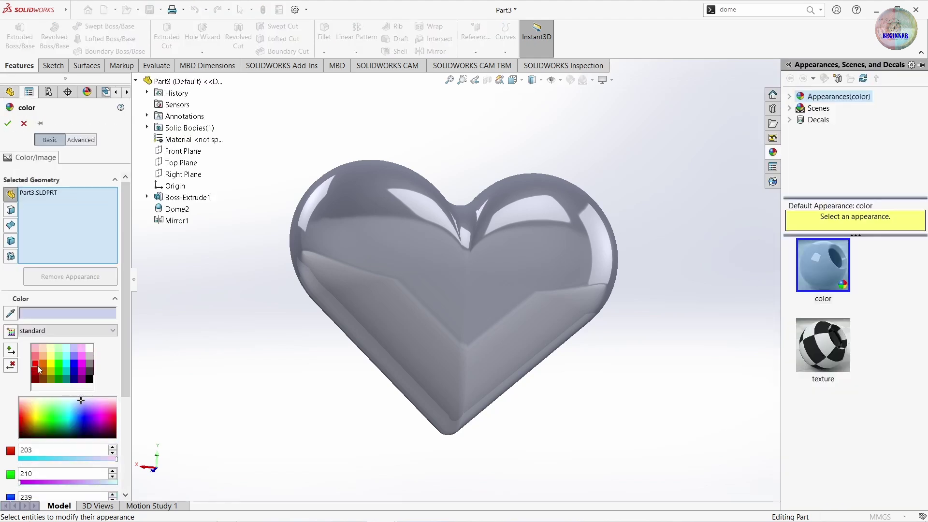
- Apply bright red (255, 0, 0) to the whole heart after previewing darker reds, and confirm
{"action": "left_click", "coordinate": [37, 367]}
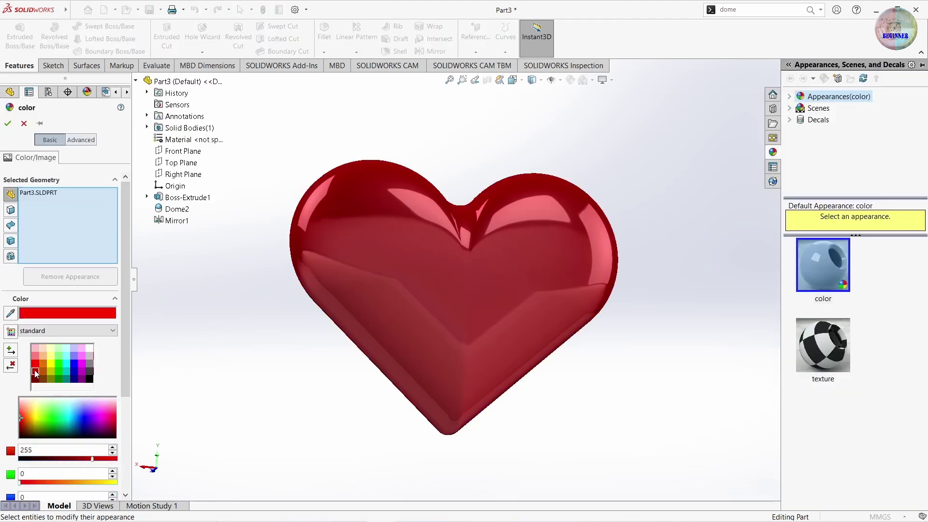
{"action": "left_click", "coordinate": [35, 373]}
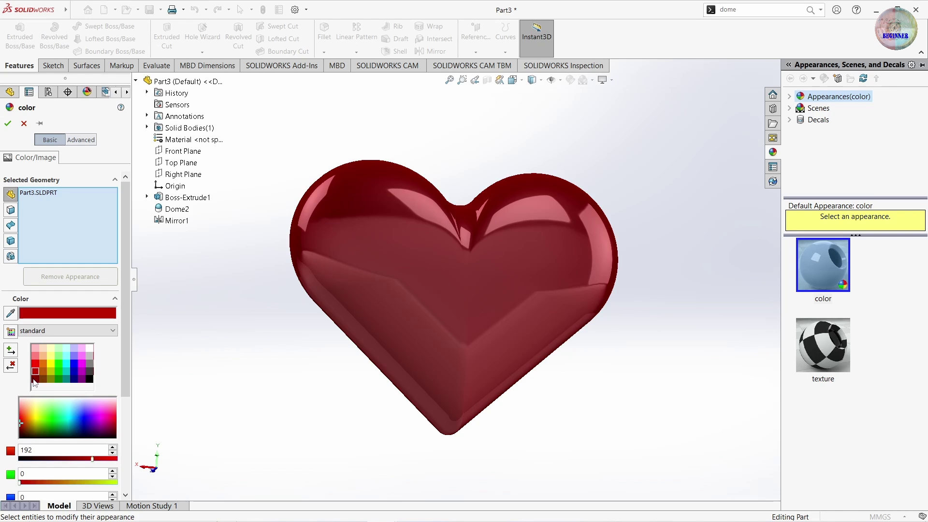
{"action": "left_click", "coordinate": [35, 380]}
{"action": "left_click", "coordinate": [36, 364]}
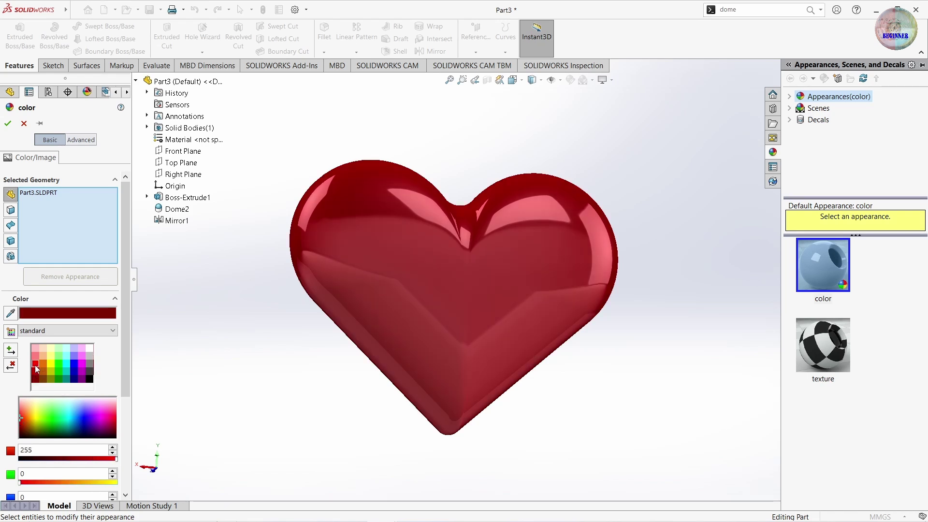
{"action": "left_click", "coordinate": [9, 130]}
- Fit and orbit the glossy red heart to a side view, then switch to Motion Study 1
{"action": "middle_click_drag", "start_coordinate": [321, 420], "coordinate": [343, 407]}
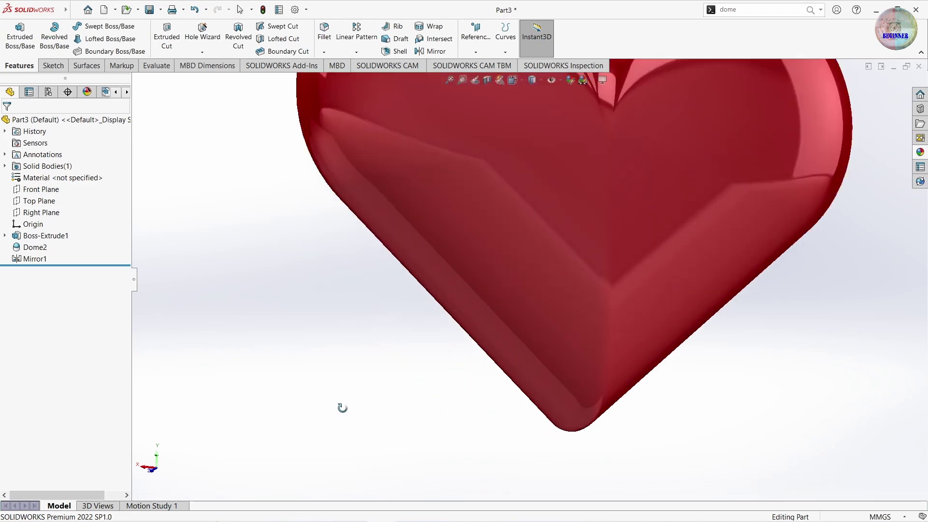
{"action": "key", "text": "ctrl+1"}
{"action": "mouse_move", "coordinate": [587, 467]}
{"action": "middle_mouse_down"}
{"action": "mouse_move", "coordinate": [726, 421]}
{"action": "mouse_move", "coordinate": [682, 253]}
{"action": "mouse_move", "coordinate": [522, 227]}
{"action": "mouse_move", "coordinate": [492, 162]}
{"action": "mouse_move", "coordinate": [555, 263]}
{"action": "mouse_move", "coordinate": [535, 214]}
{"action": "mouse_move", "coordinate": [555, 286]}
{"action": "middle_mouse_up"}
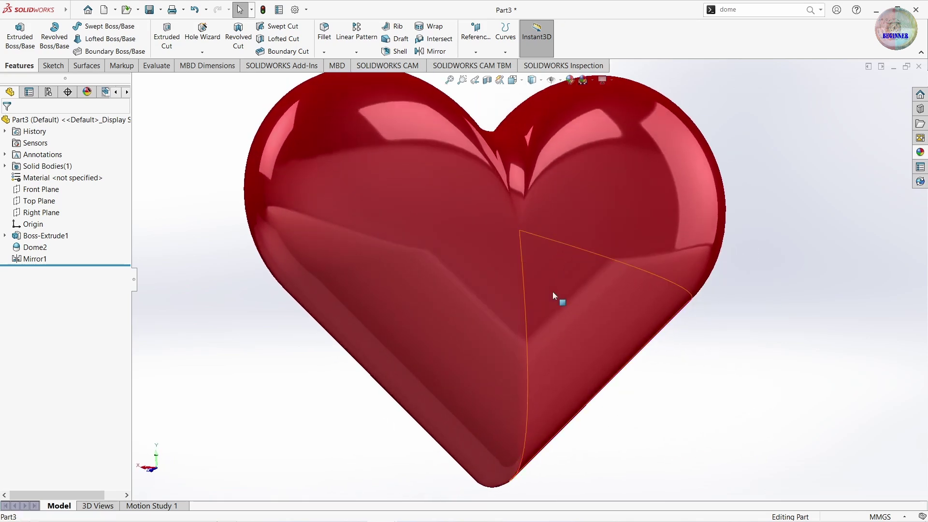
{"action": "left_click", "coordinate": [552, 292]}
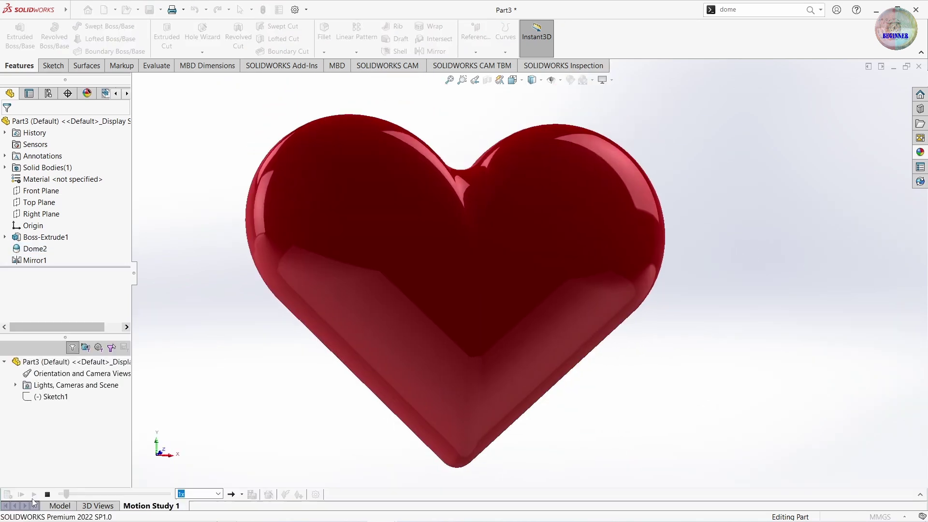